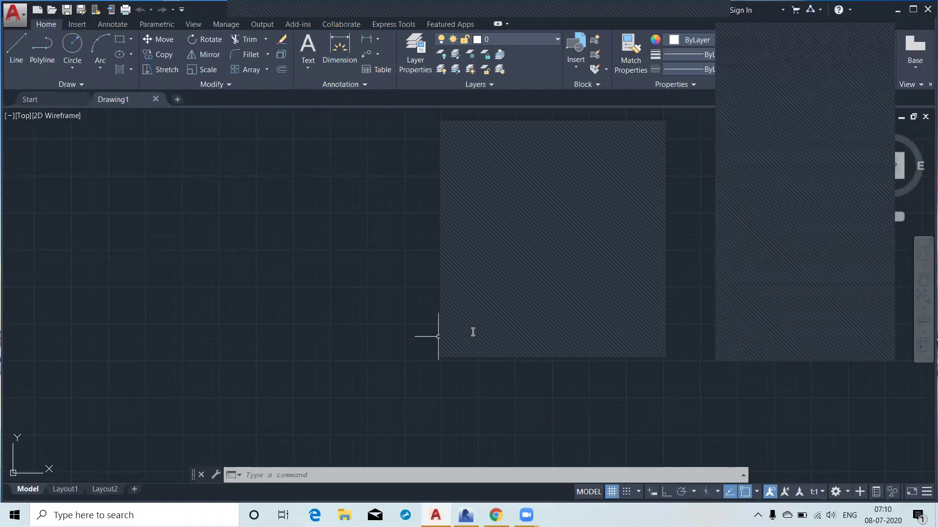
pyautogui.write('m')
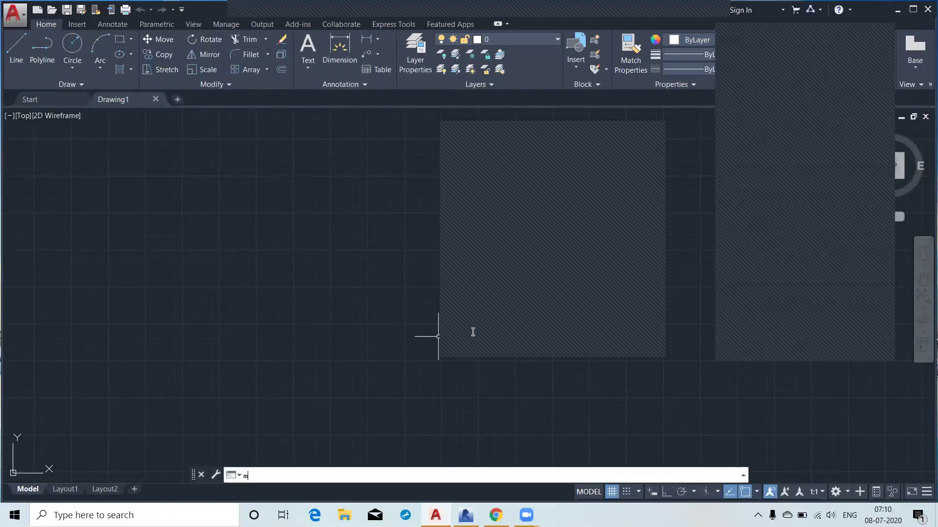
pyautogui.press('Return')
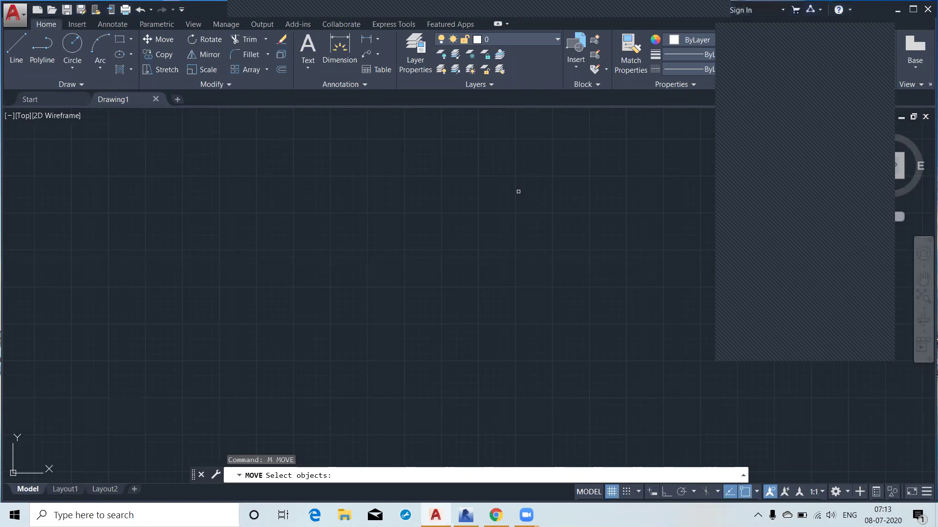
pyautogui.press('Escape')
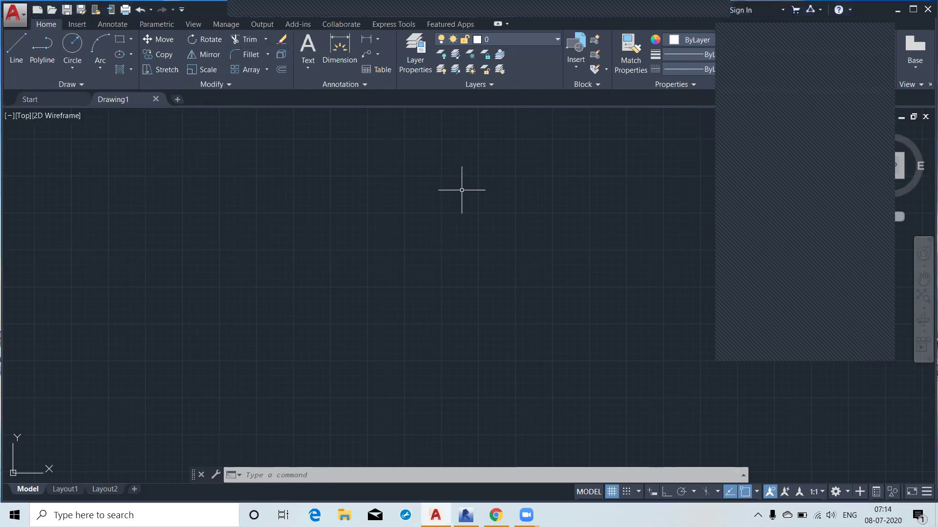
pyautogui.click(131, 41)
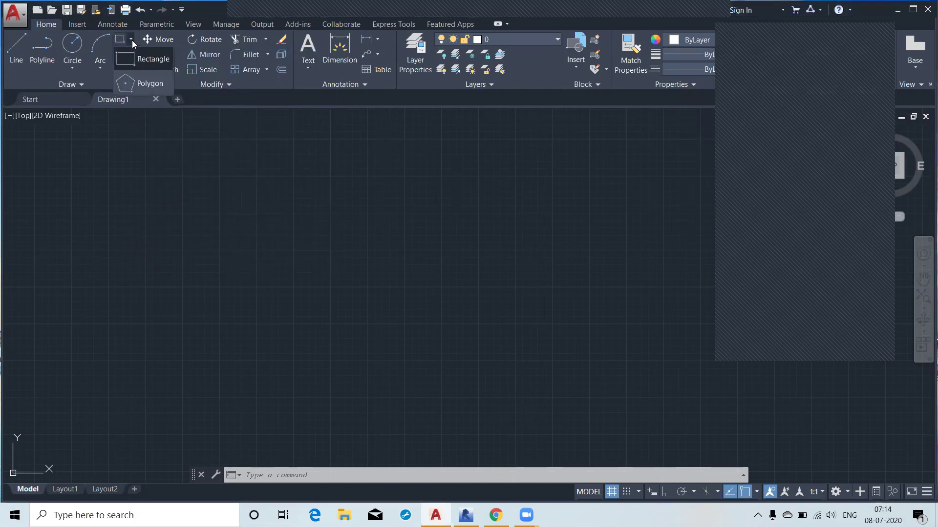
pyautogui.click(138, 84)
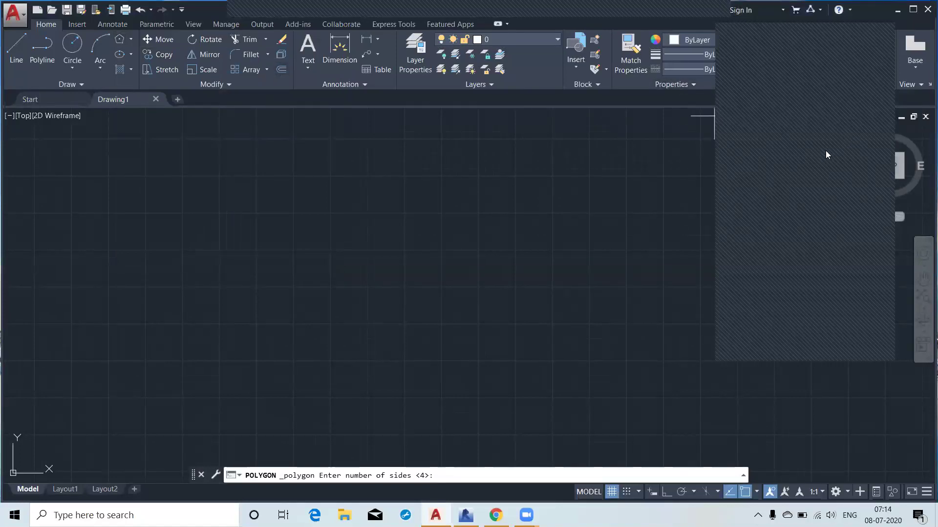
pyautogui.click(131, 41)
pyautogui.click(134, 55)
pyautogui.click(129, 41)
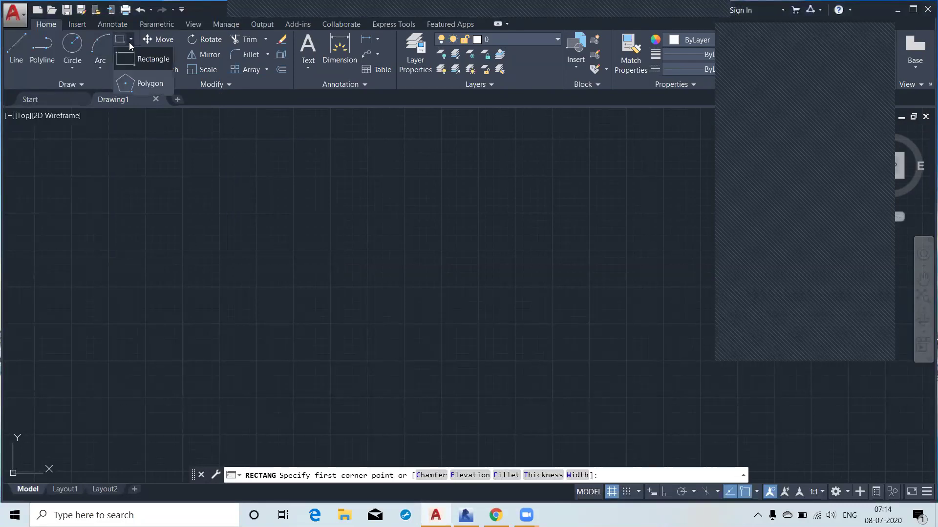
pyautogui.click(130, 81)
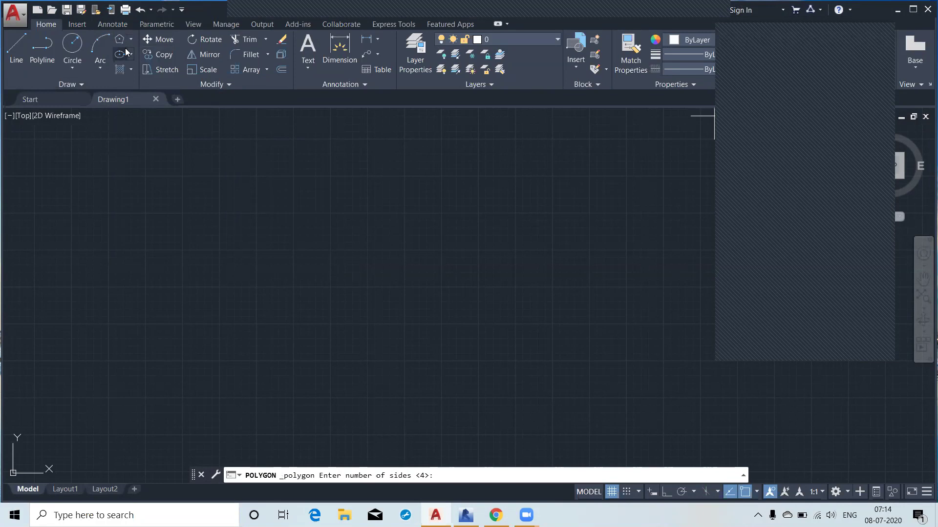
pyautogui.press('Escape')
pyautogui.press('Escape')
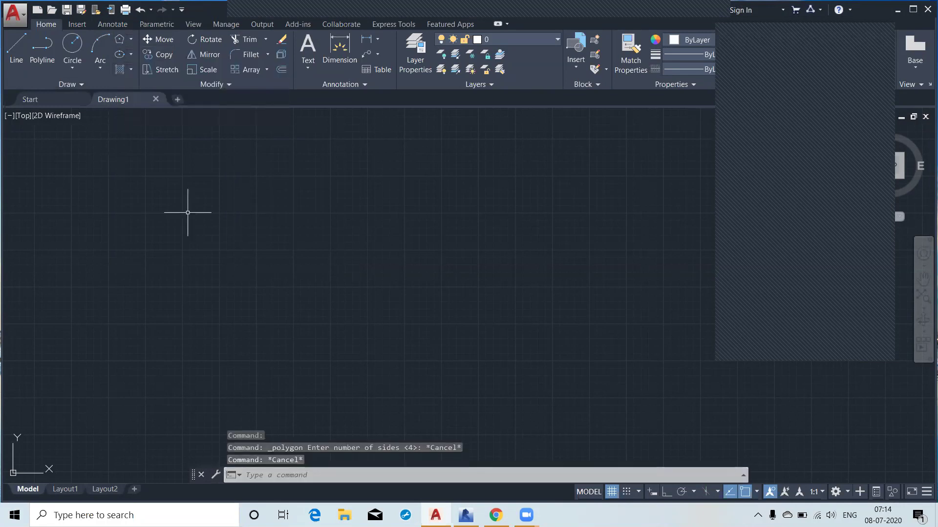
# Draw a five-sided polygon inscribed in a circle of radius 30 in the empty drawing area
pyautogui.click(325, 477)
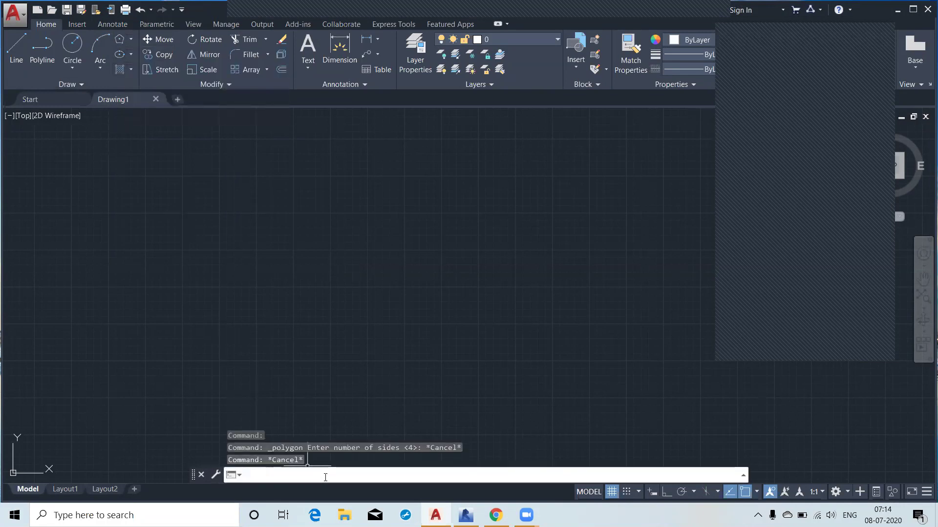
pyautogui.write('pol')
pyautogui.press('Return')
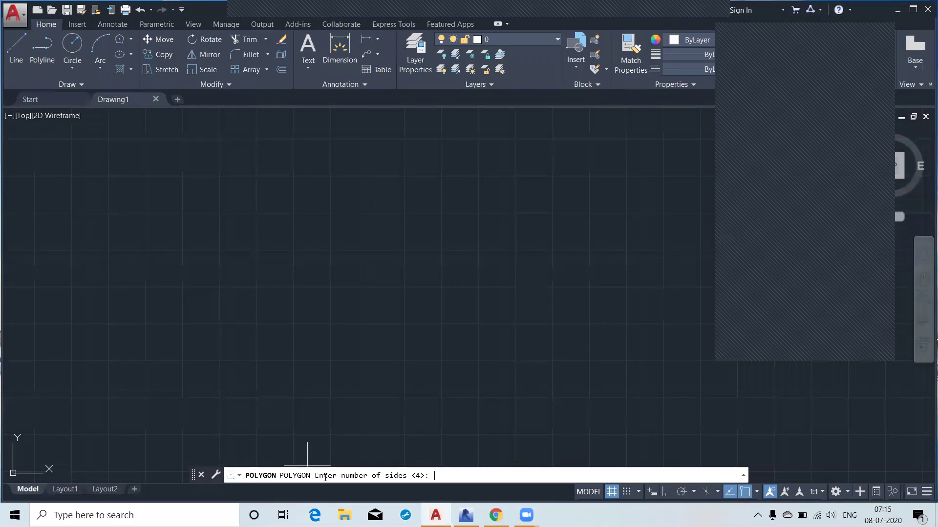
pyautogui.write('5')
pyautogui.press('Return')
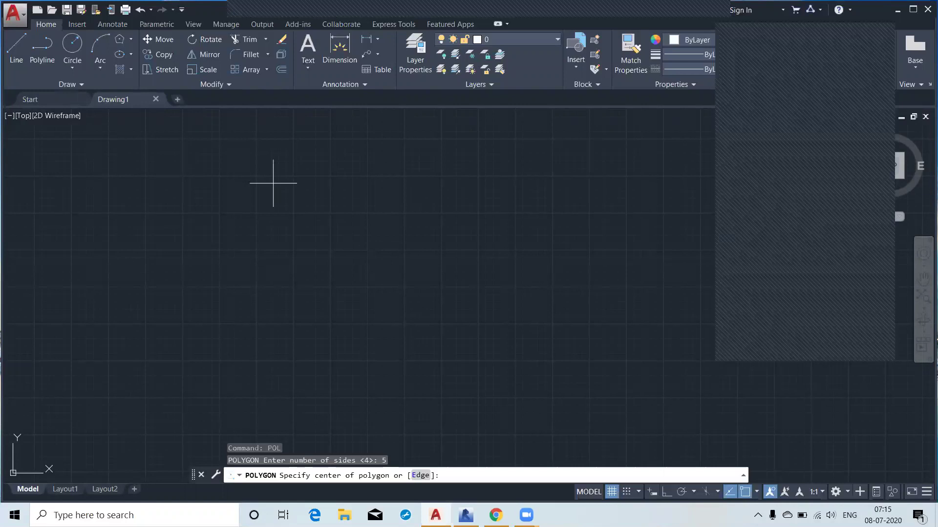
pyautogui.click(313, 236)
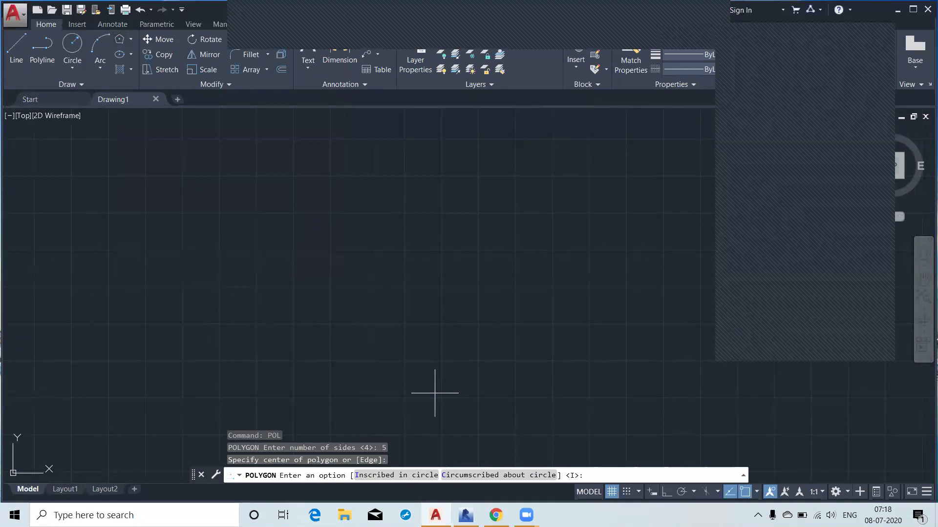
pyautogui.write('i')
pyautogui.press('Return')
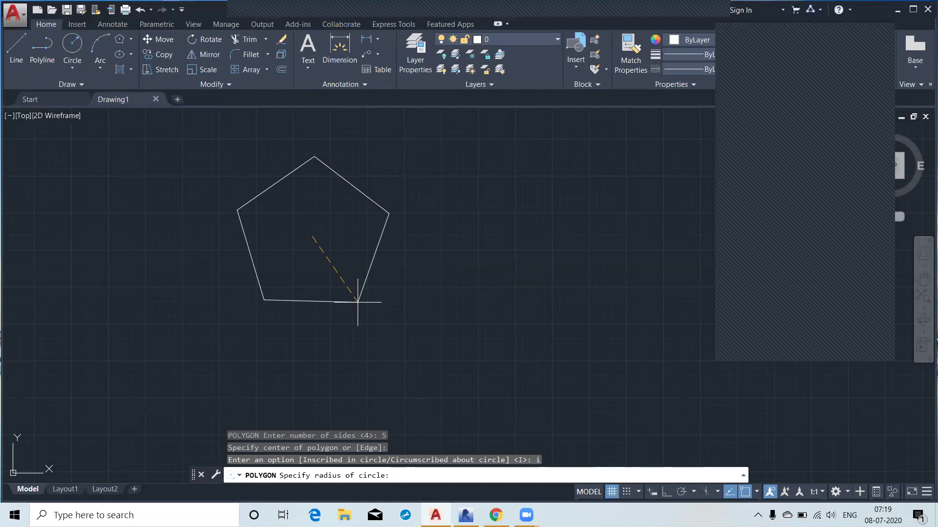
pyautogui.write('30')
pyautogui.press('Return')
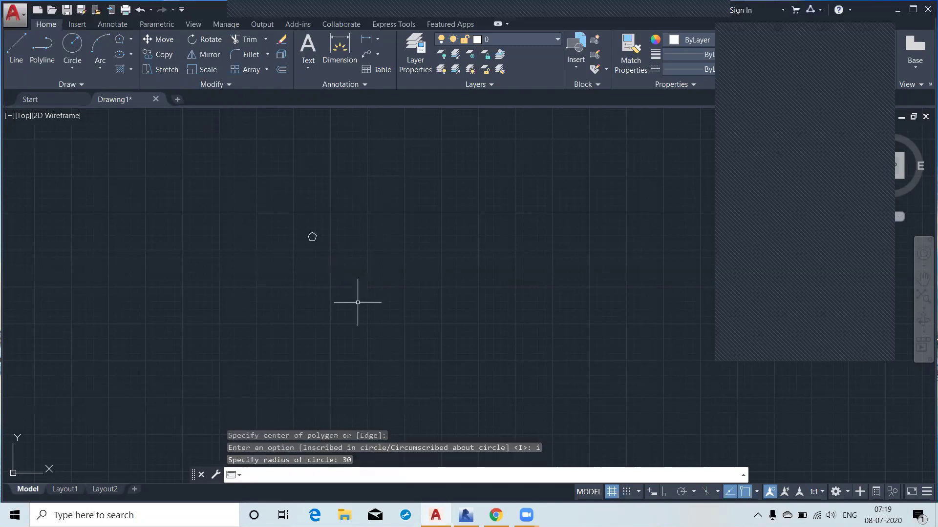
# Draw a second five-sided polygon to the right of the first, circumscribed about a circle of radius 30
pyautogui.scroll(10, 314, 227)
pyautogui.scroll(3, 314, 226)
pyautogui.moveTo(308, 229); pyautogui.dragTo(268, 266, button='middle')
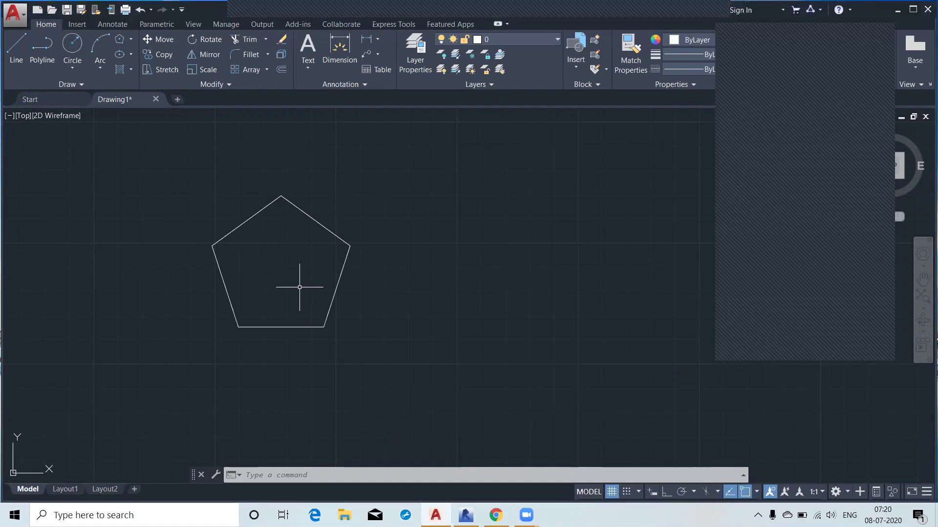
pyautogui.click(118, 43)
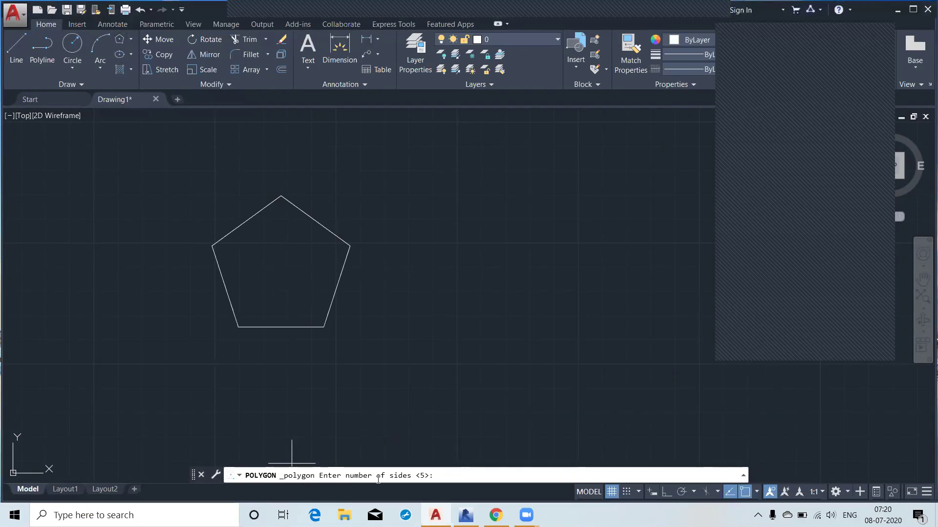
pyautogui.write('5')
pyautogui.press('Return')
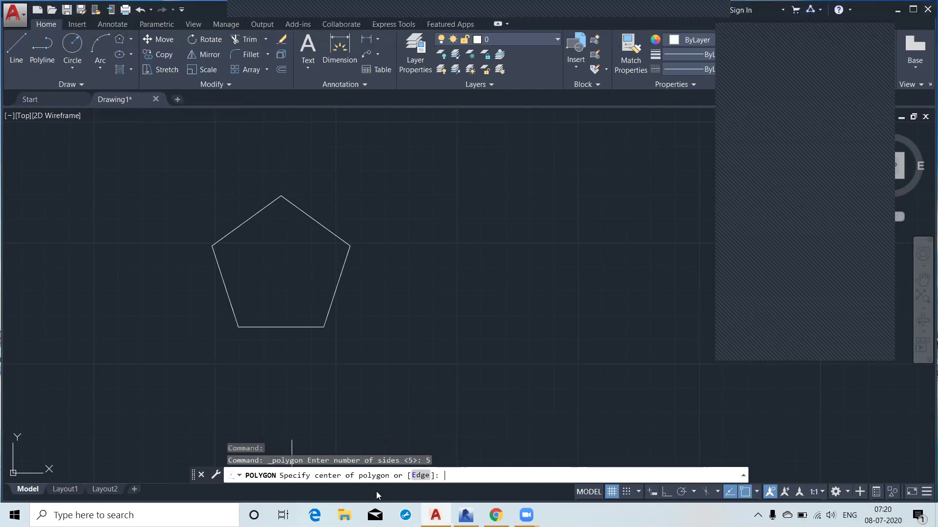
pyautogui.click(514, 269)
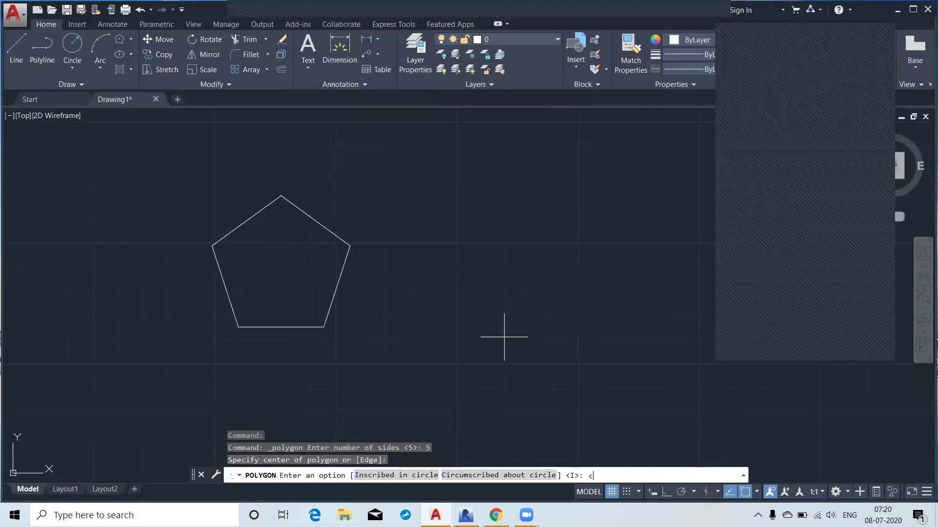
pyautogui.press('Return')
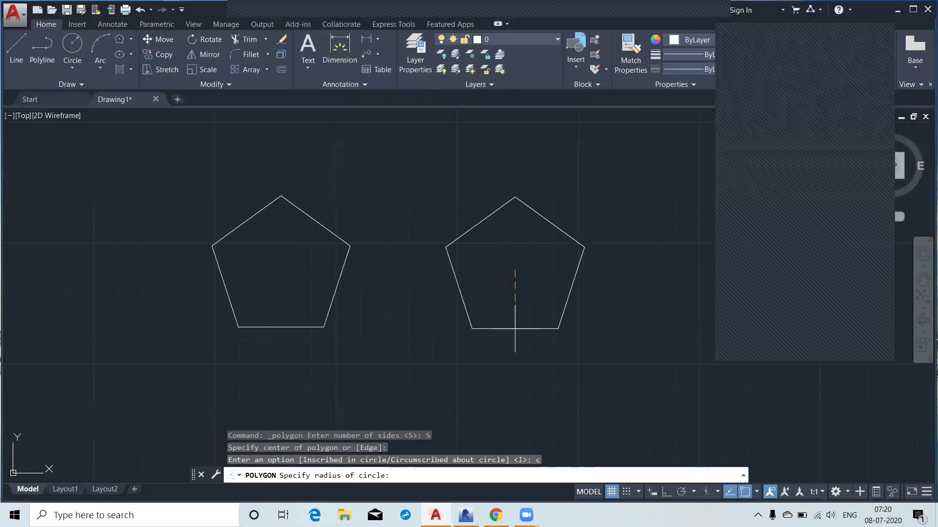
pyautogui.write('30')
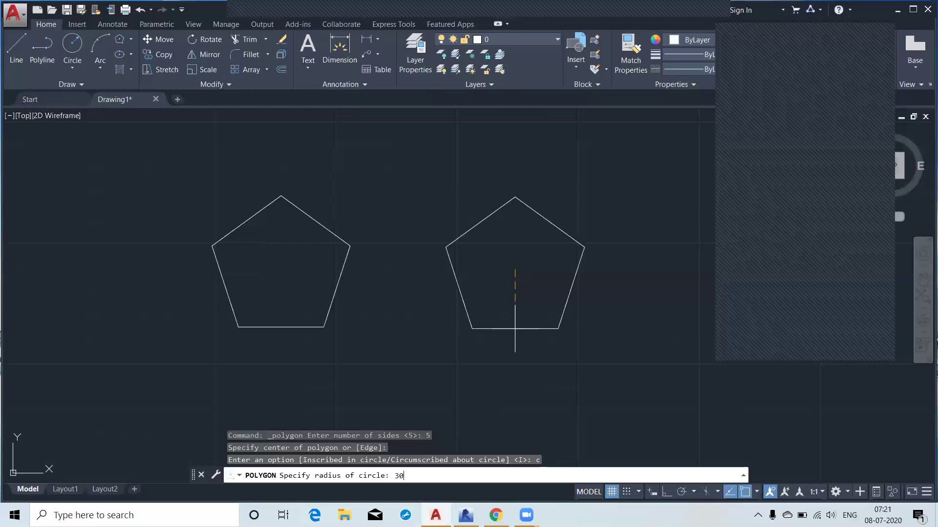
pyautogui.press('Return')
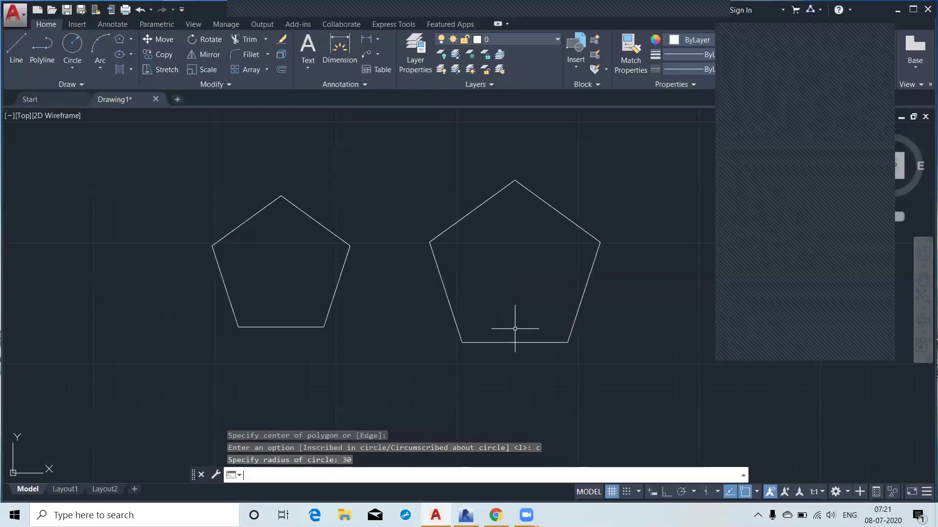
# Draw a line from the centre of the larger, circumscribed pentagon straight down to the midpoint of its bottom edge
pyautogui.click(17, 51)
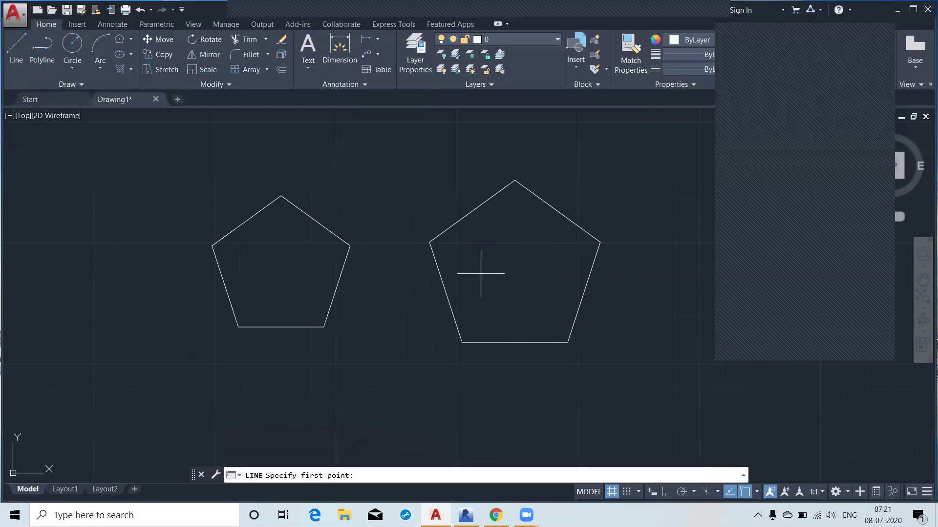
pyautogui.click(514, 270)
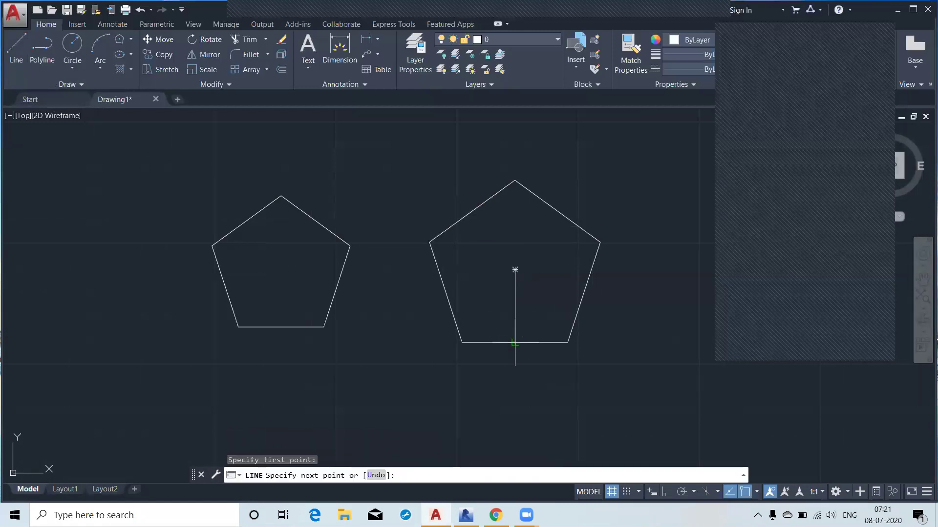
pyautogui.click(515, 343)
pyautogui.press('Return')
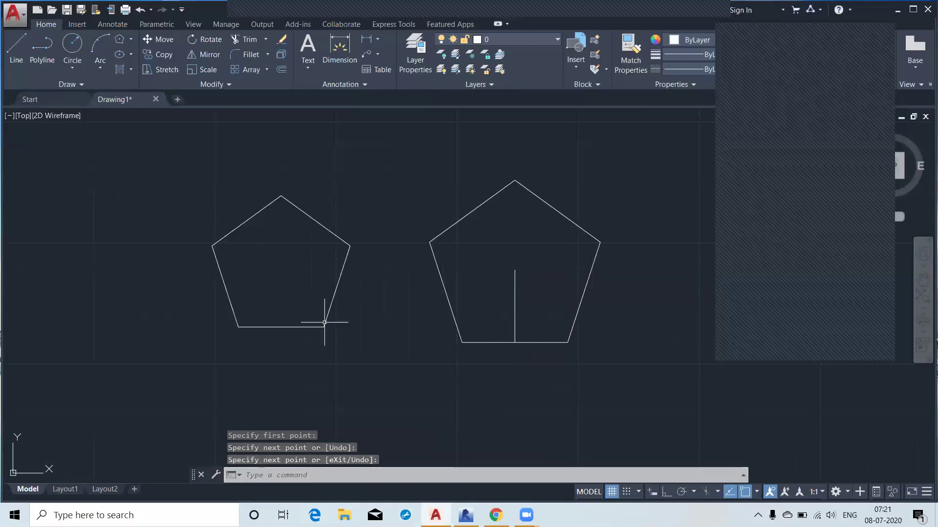
# Draw a line from the centre of the smaller, inscribed pentagon to its lower-right vertex
pyautogui.press('Return')
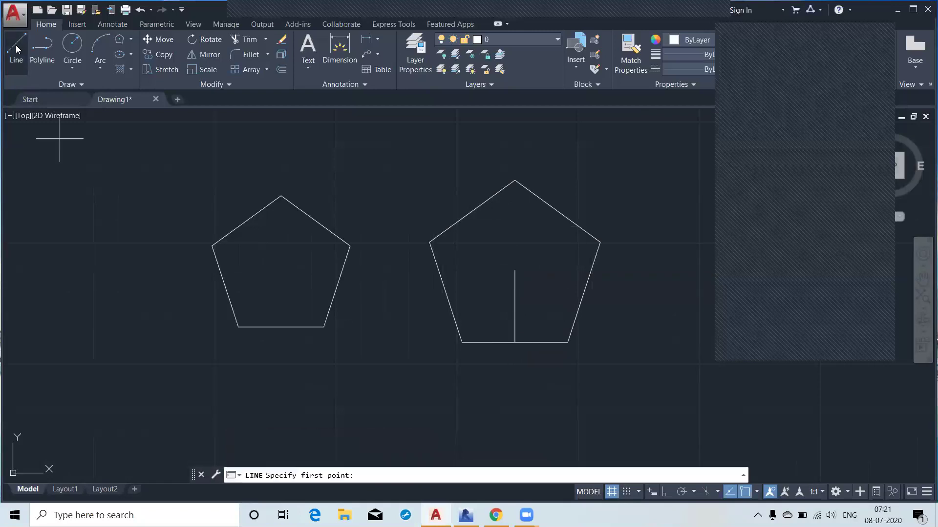
pyautogui.click(281, 269)
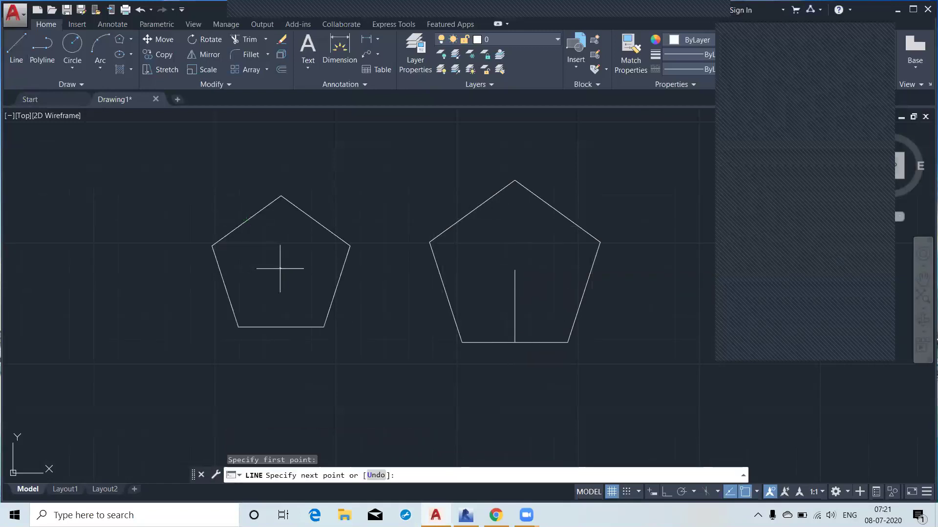
pyautogui.click(324, 327)
pyautogui.press('Return')
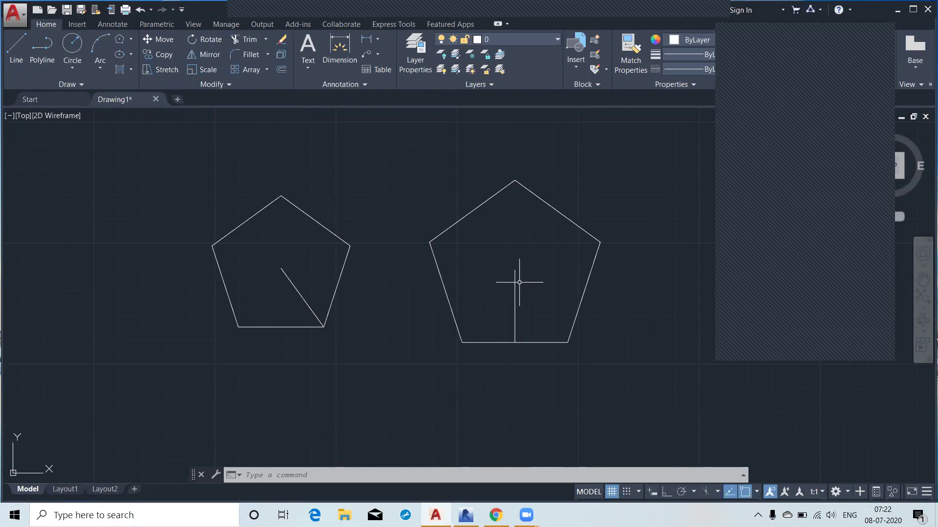
# Draw a six-sided polygon below the inscribed pentagon using the Edge option, with an edge length of 20
pyautogui.write('POL')
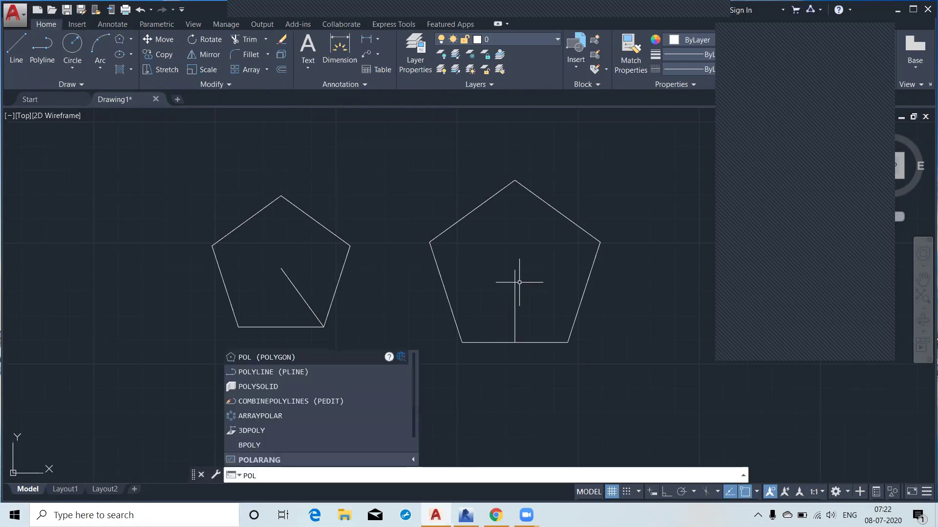
pyautogui.press('Return')
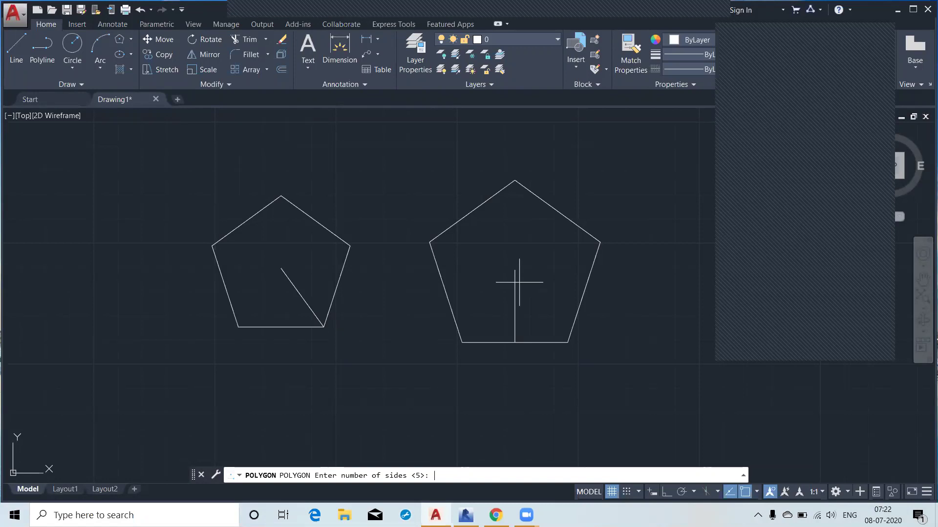
pyautogui.write('6')
pyautogui.press('Return')
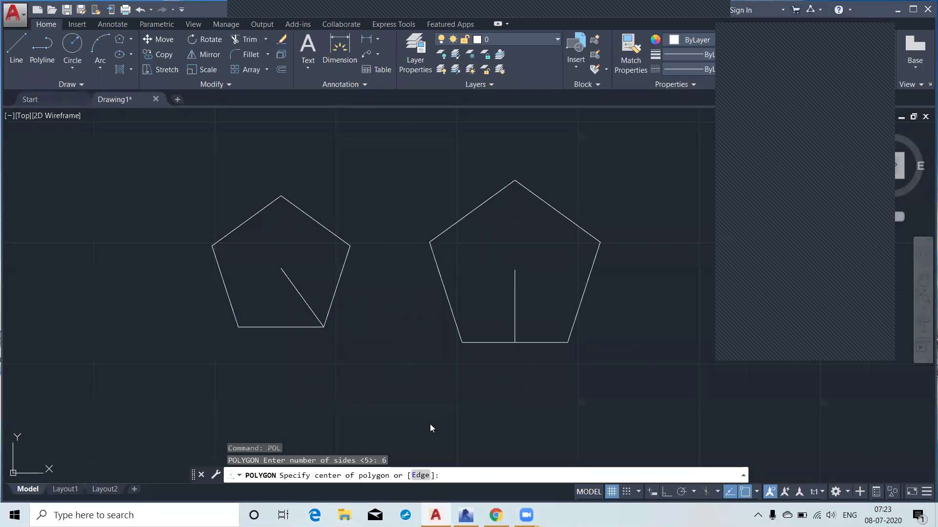
pyautogui.write('e')
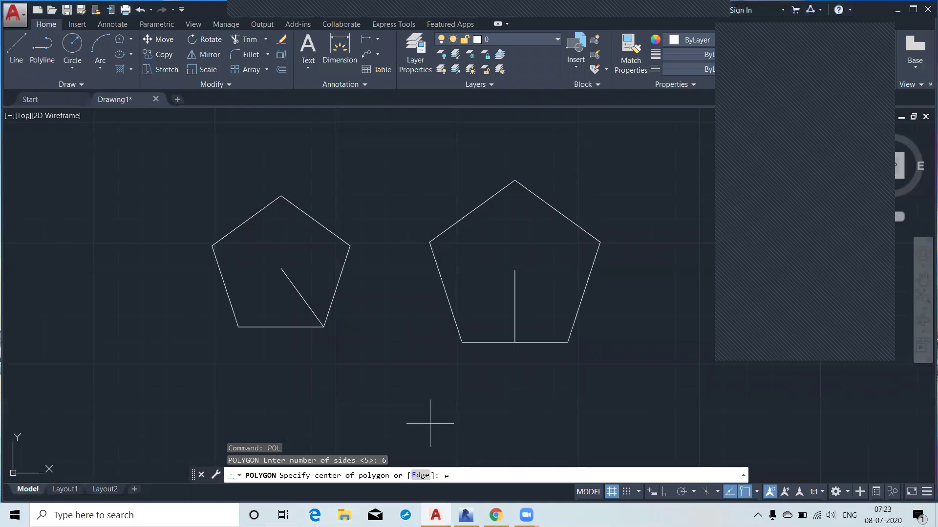
pyautogui.press('Return')
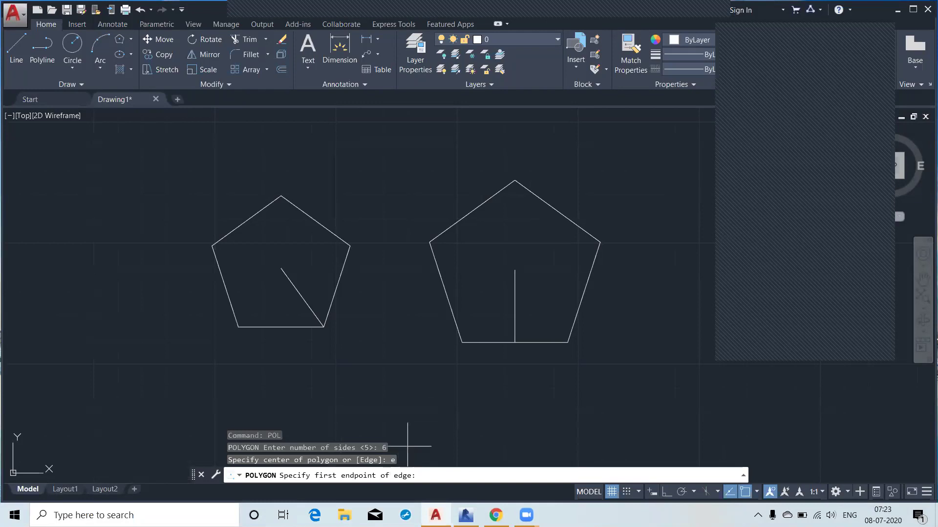
pyautogui.moveTo(467, 412); pyautogui.dragTo(495, 352, button='middle')
pyautogui.scroll(2, 495, 351)
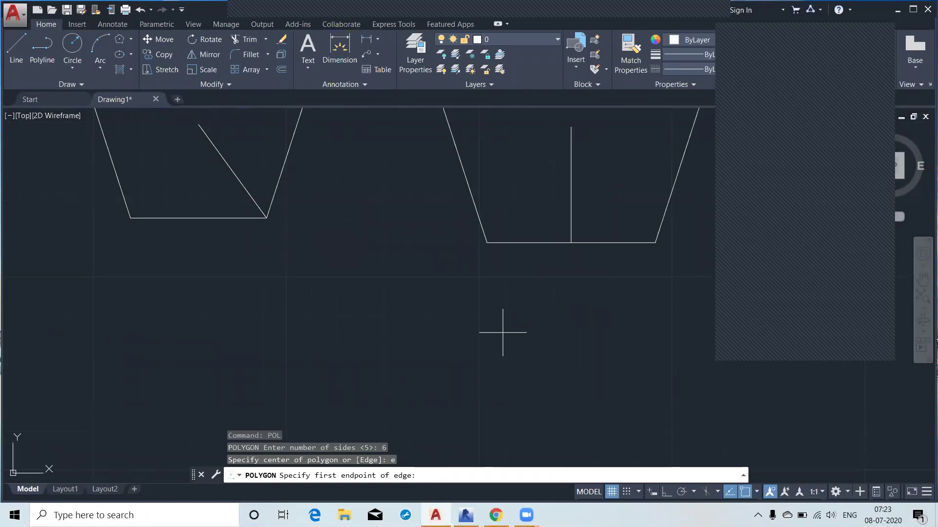
pyautogui.click(253, 363)
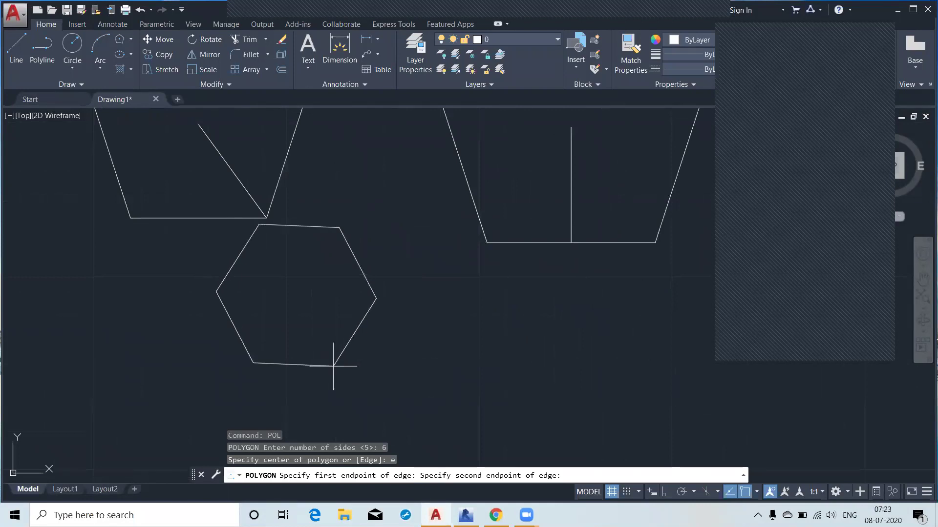
pyautogui.write('20')
pyautogui.press('Return')
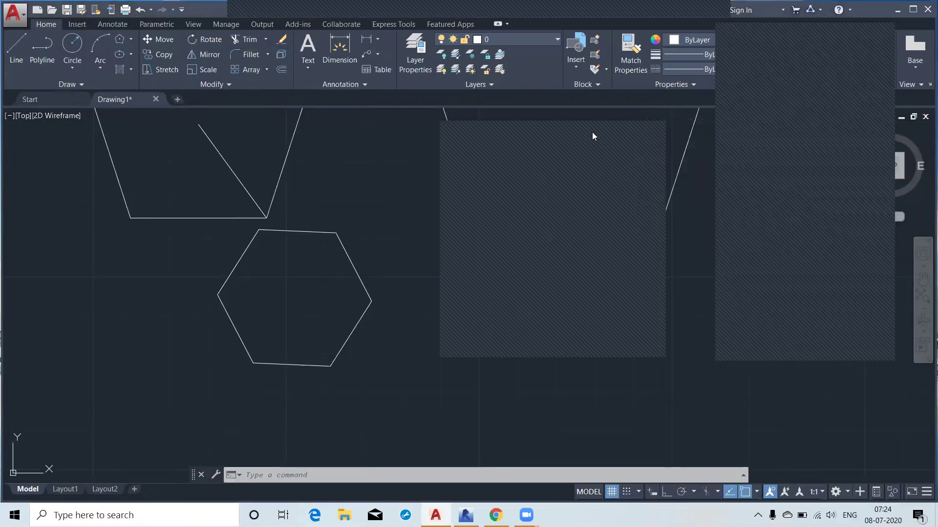
# Draw a seven-sided polygon below and to the right of the circumscribed pentagon using the Edge option, with an edge length of 30
pyautogui.scroll(-2, 456, 228)
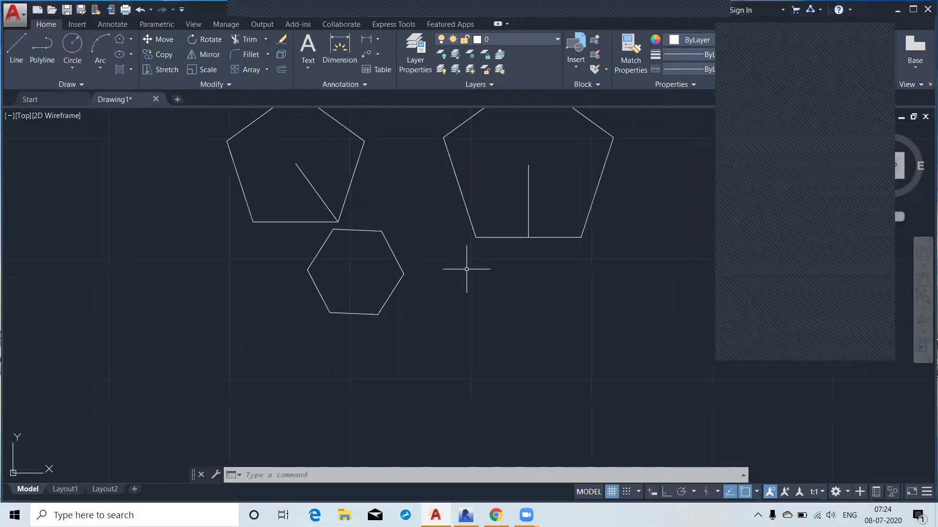
pyautogui.moveTo(477, 289); pyautogui.dragTo(372, 295, button='middle')
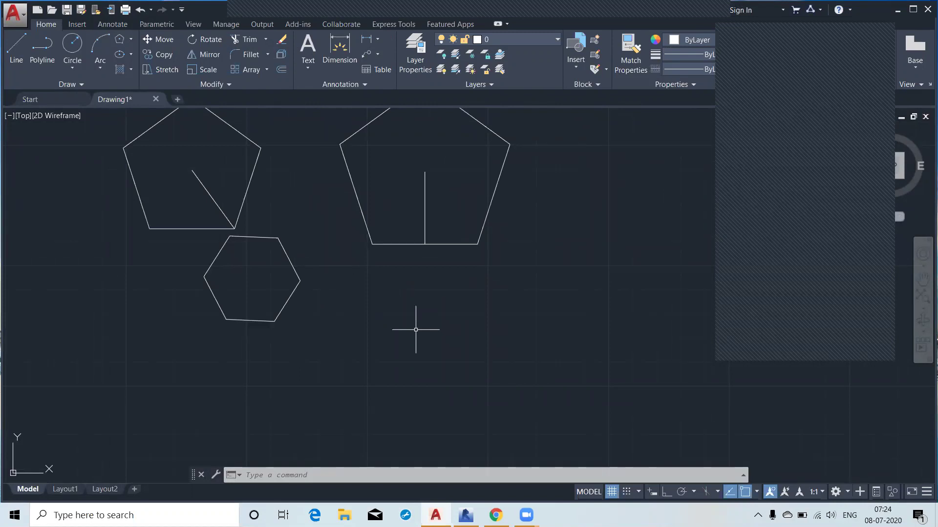
pyautogui.write('POL')
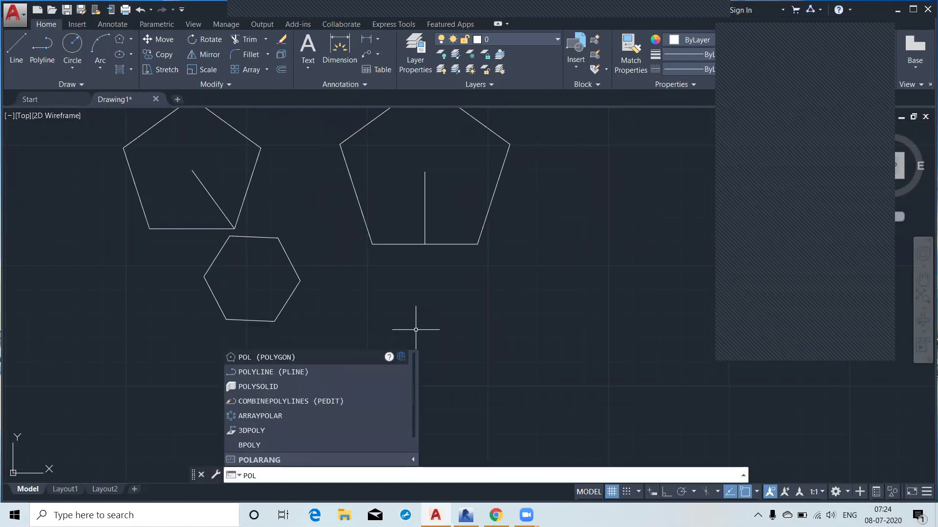
pyautogui.press('Return')
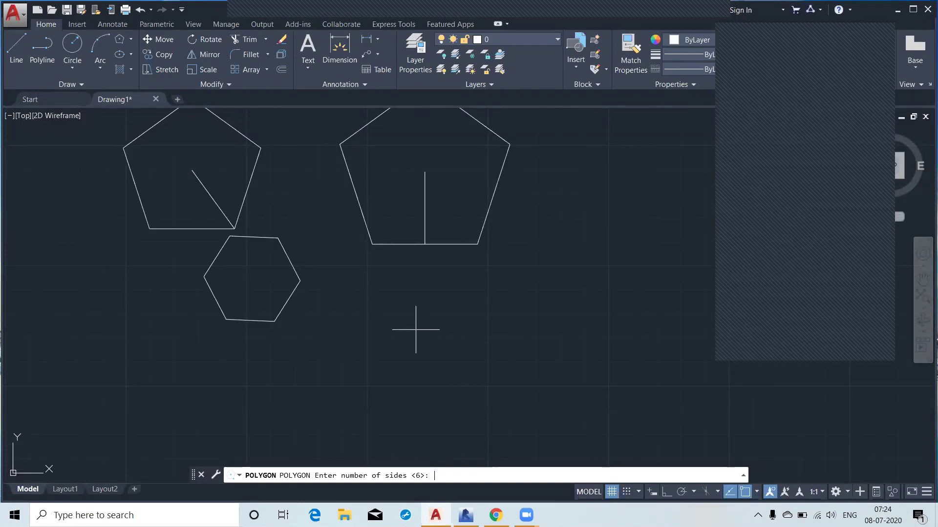
pyautogui.write('7')
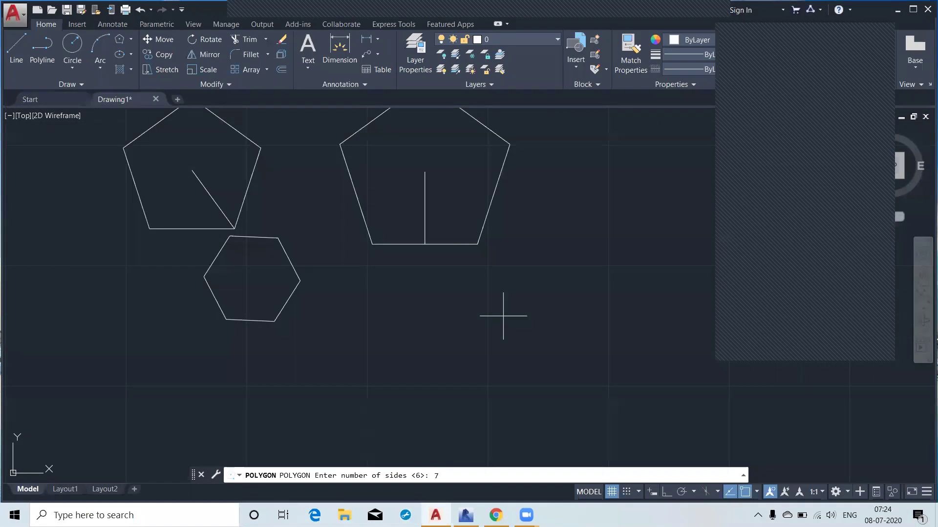
pyautogui.press('Return')
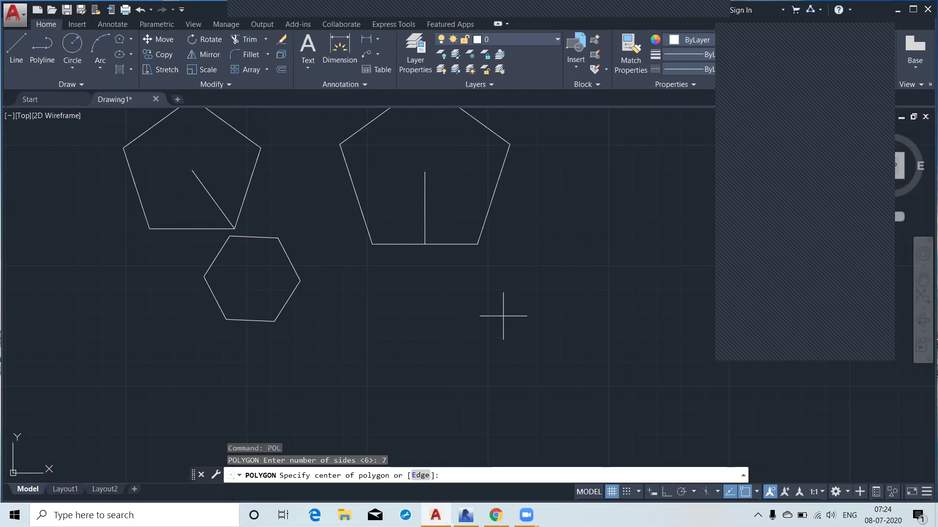
pyautogui.write('e')
pyautogui.press('Return')
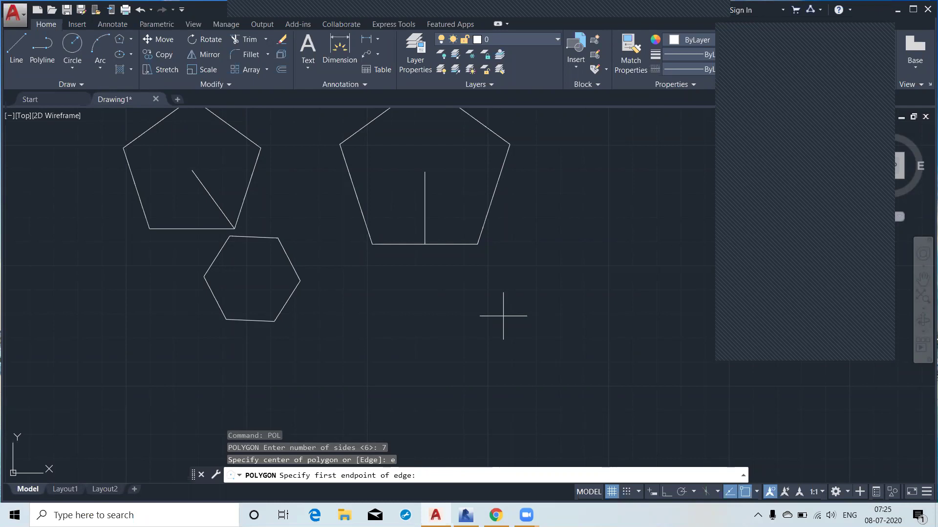
pyautogui.moveTo(508, 316)
pyautogui.mouseDown(button='middle')
pyautogui.moveTo(446, 324)
pyautogui.moveTo(441, 344)
pyautogui.mouseUp(button='middle')
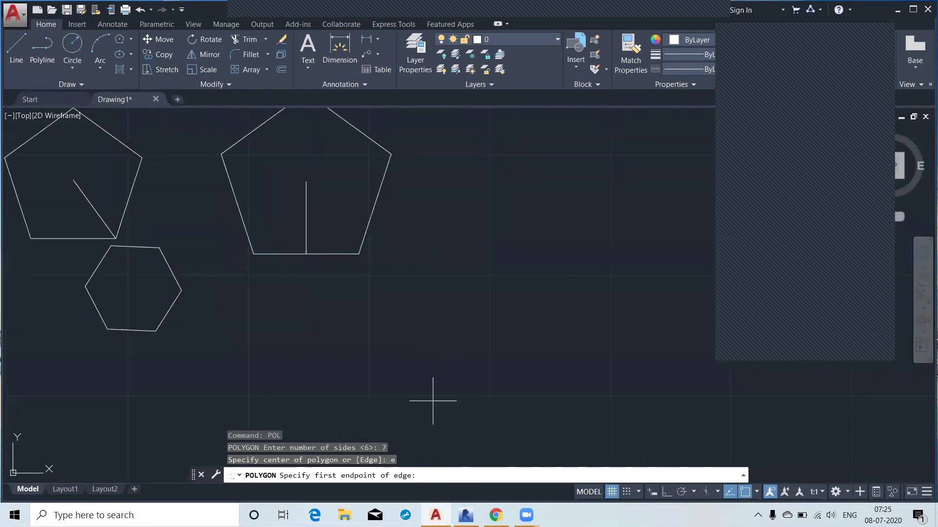
pyautogui.click(417, 392)
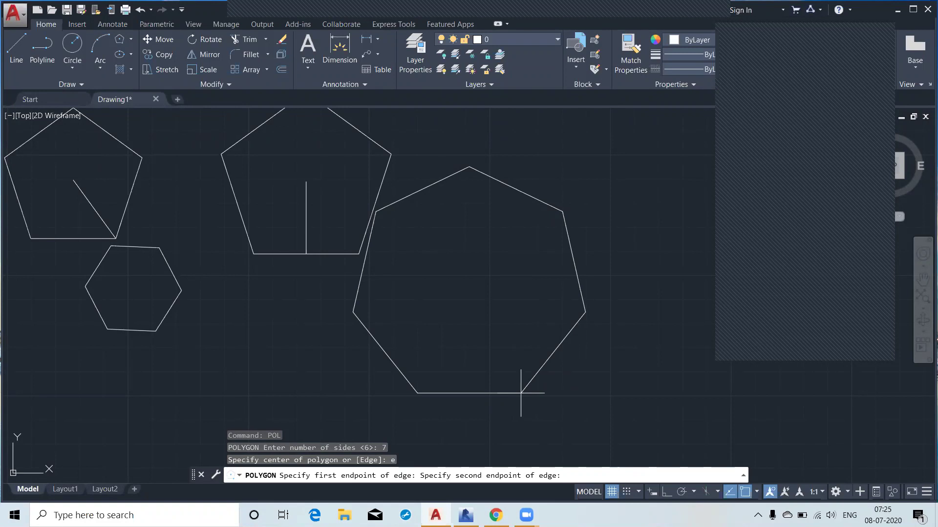
pyautogui.write('30')
pyautogui.press('Return')
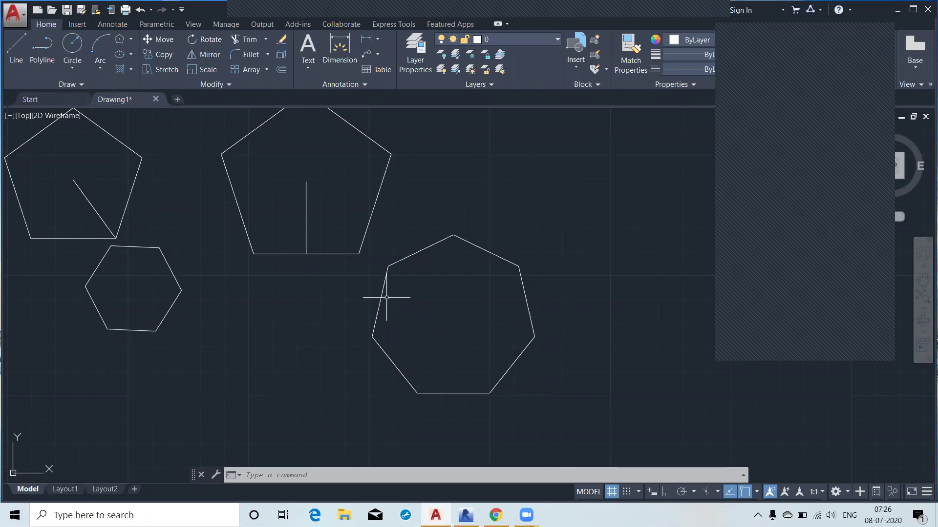
# Find and launch the Paint app to get a blank canvas for sketching
pyautogui.scroll(-2, 180, 216)
pyautogui.moveTo(243, 244); pyautogui.dragTo(193, 283, button='middle')
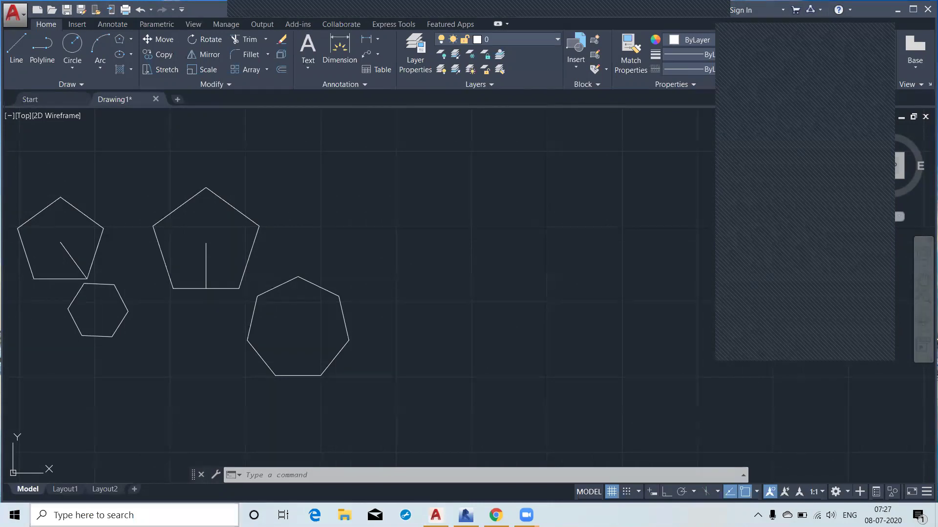
pyautogui.click(134, 515)
pyautogui.write('pint')
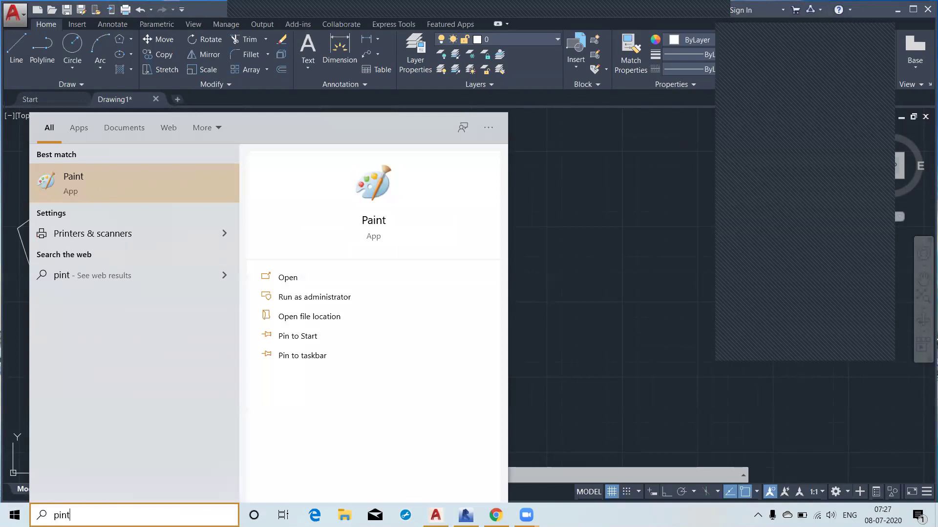
pyautogui.press('Return')
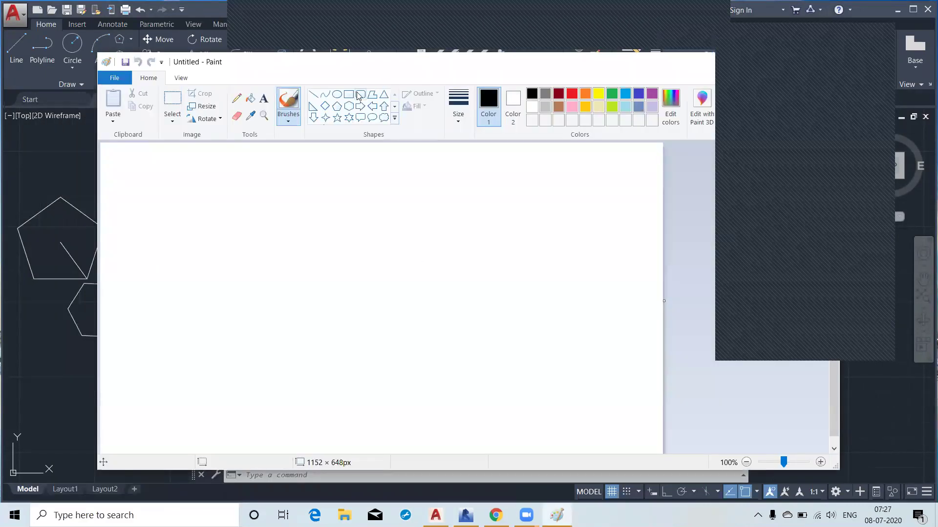
# Draw a wide horizontal ellipse in the lower middle of the canvas and pencil in its horizontal and vertical axes
pyautogui.click(337, 94)
pyautogui.moveTo(246, 281); pyautogui.dragTo(523, 394)
pyautogui.click(415, 227)
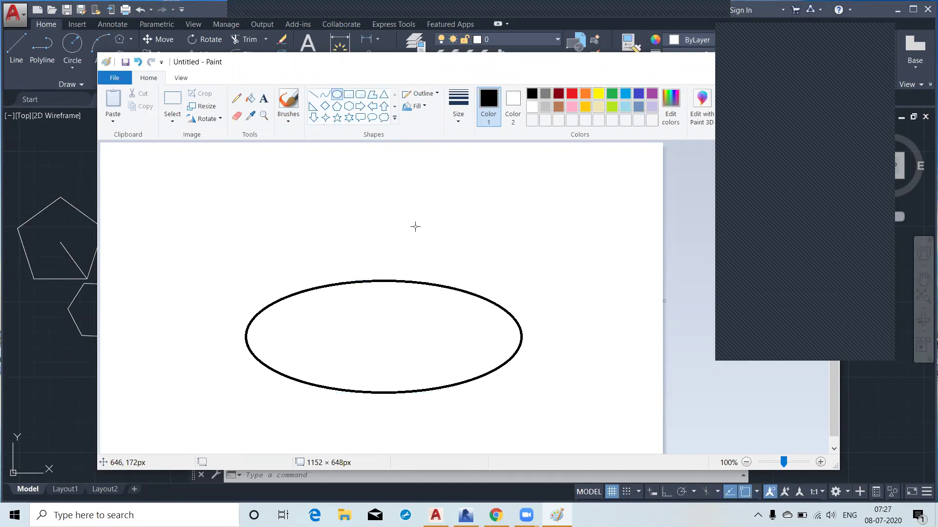
pyautogui.click(236, 99)
pyautogui.moveTo(249, 336); pyautogui.dragTo(521, 337)
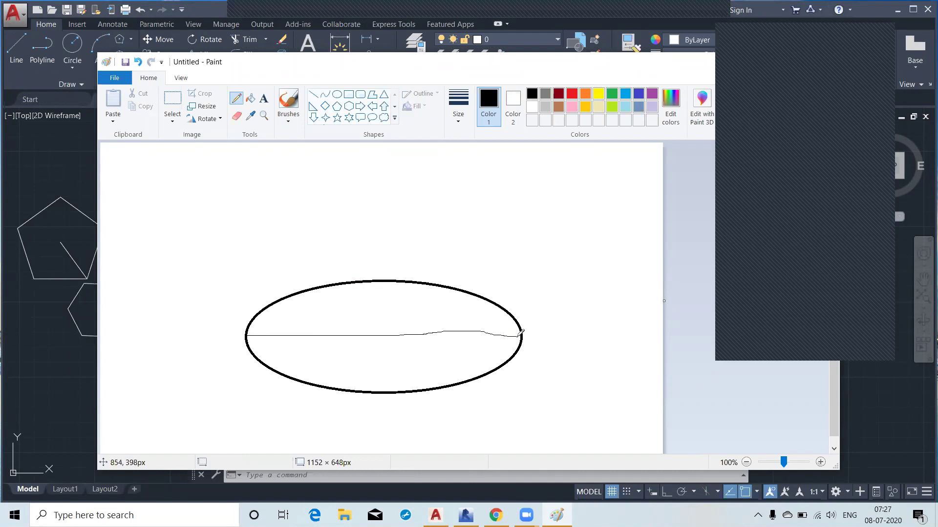
pyautogui.moveTo(383, 281); pyautogui.dragTo(378, 392)
# Draw a tall, narrow ellipse about 132 × 254 px above and right of the wide one, and pencil in both its axes
pyautogui.click(337, 94)
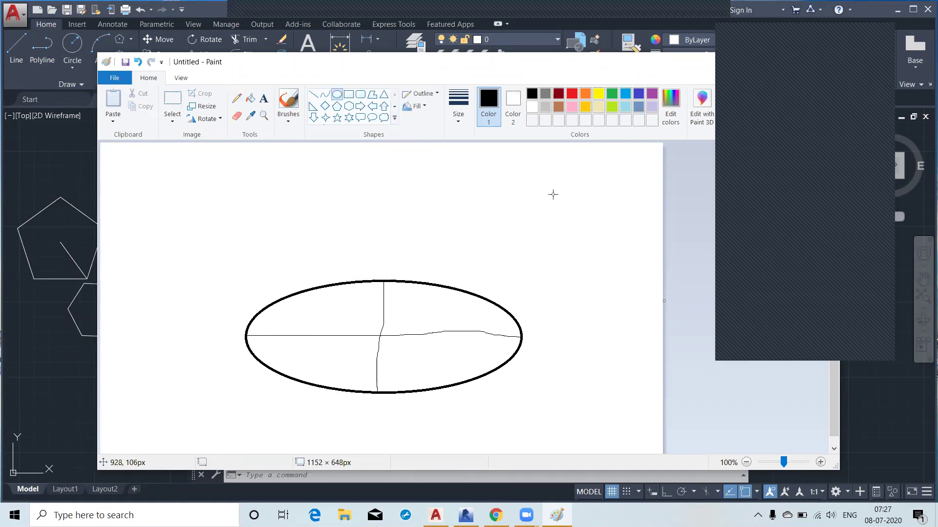
pyautogui.moveTo(551, 172)
pyautogui.mouseDown()
pyautogui.moveTo(556, 256)
pyautogui.moveTo(582, 286)
pyautogui.moveTo(616, 296)
pyautogui.mouseUp()
pyautogui.click(236, 103)
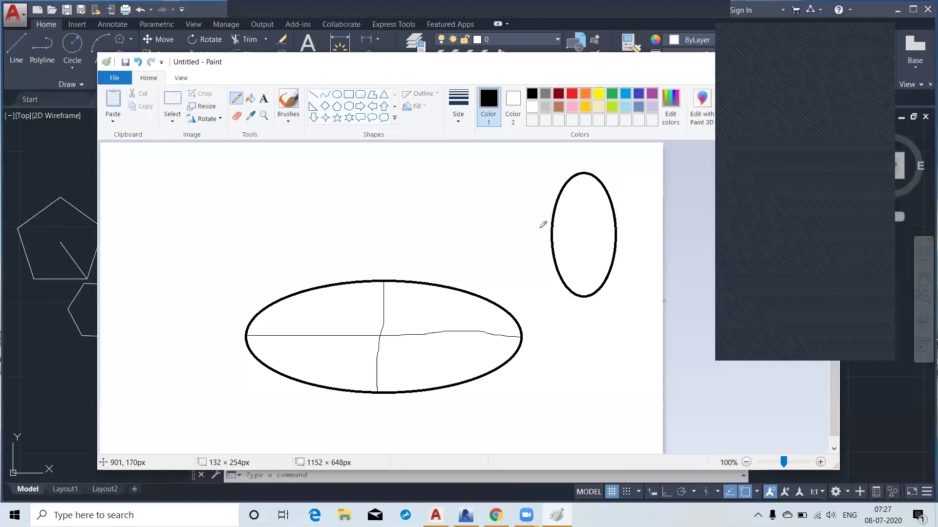
pyautogui.moveTo(553, 235); pyautogui.dragTo(614, 233)
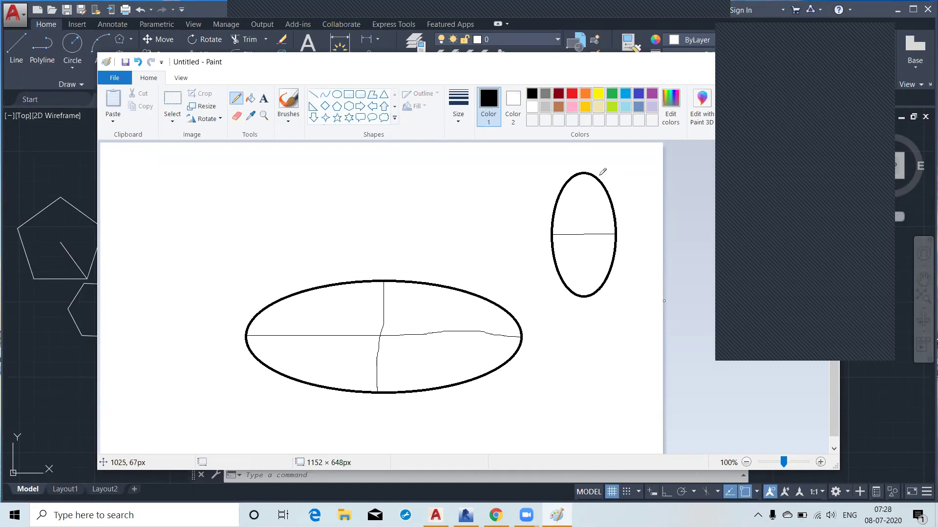
pyautogui.moveTo(586, 173); pyautogui.dragTo(581, 295)
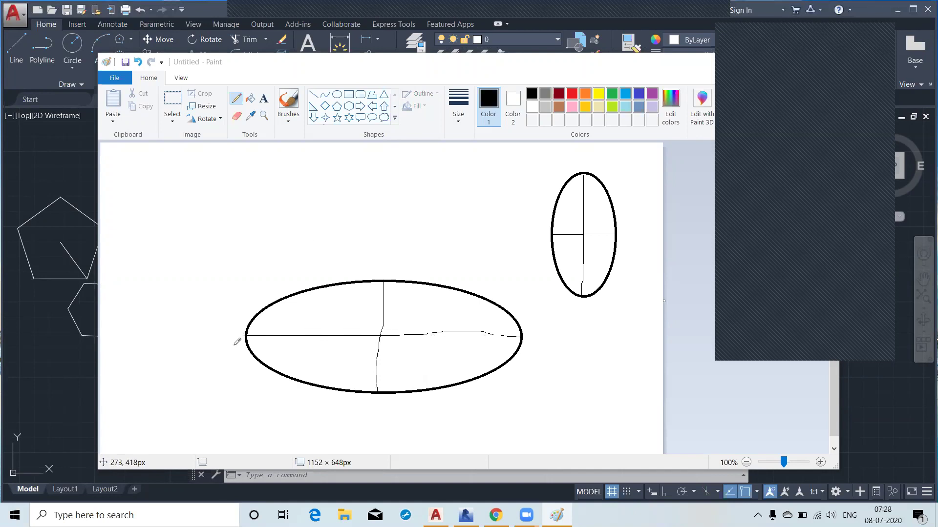
pyautogui.click(234, 172)
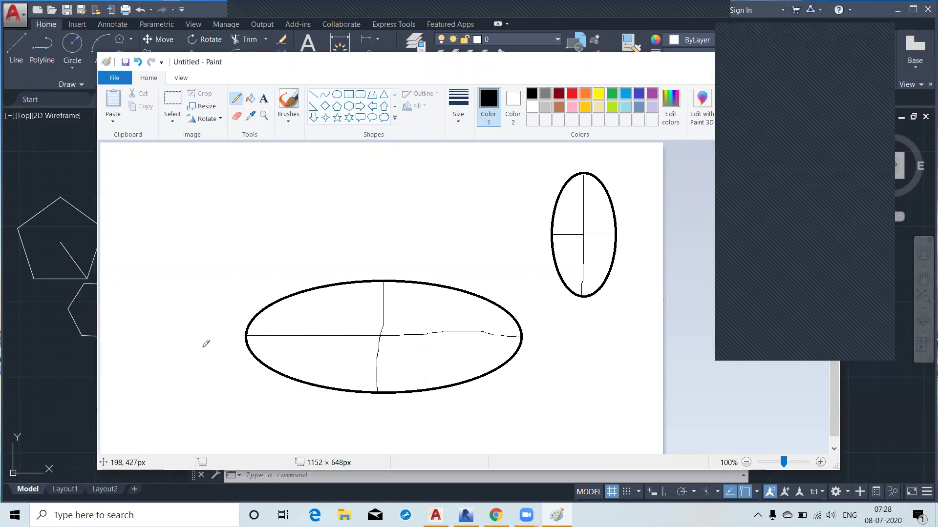
# Label the left end of the wide ellipse's horizontal axis A and its right end B
pyautogui.click(264, 100)
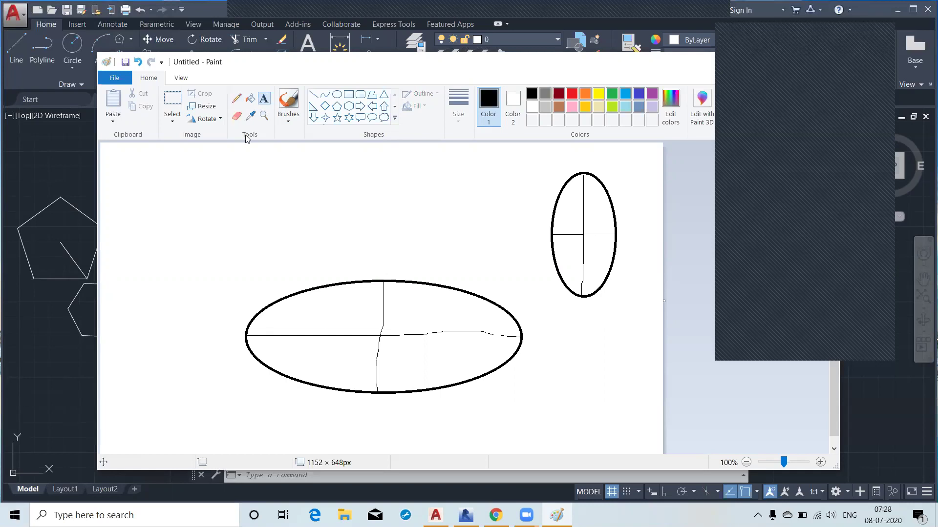
pyautogui.click(211, 332)
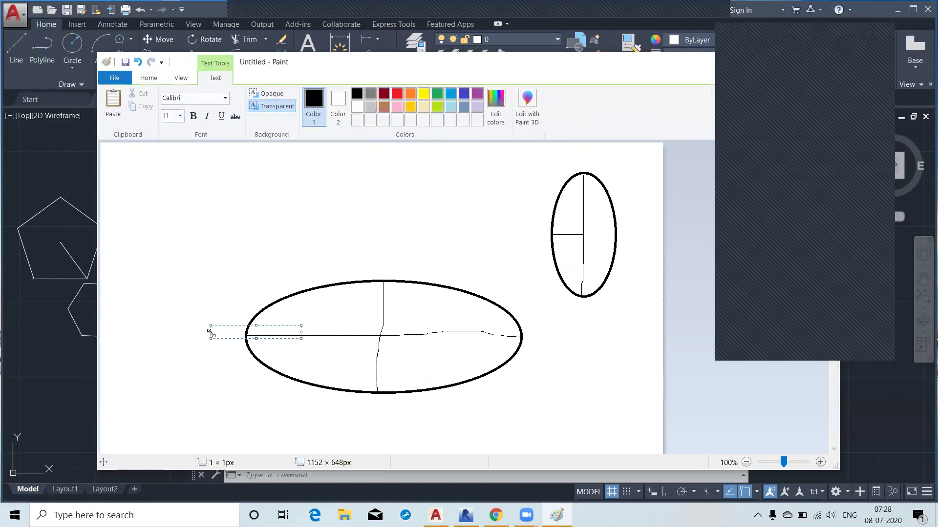
pyautogui.write('A')
pyautogui.click(541, 338)
pyautogui.click(536, 338)
pyautogui.write('B')
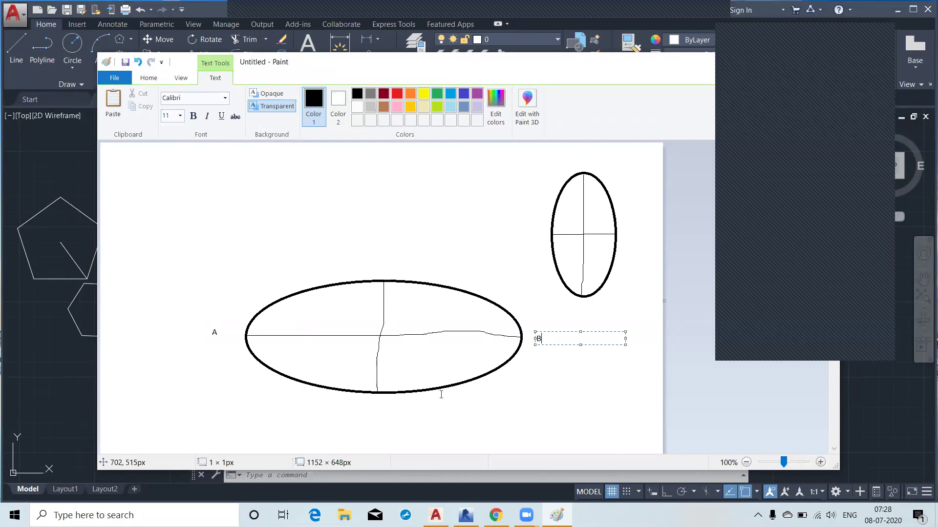
# Label the lower end of the wide ellipse's vertical axis C and its upper end D
pyautogui.click(366, 404)
pyautogui.click(367, 404)
pyautogui.write('C')
pyautogui.click(380, 257)
pyautogui.click(378, 262)
pyautogui.write('D')
pyautogui.click(280, 246)
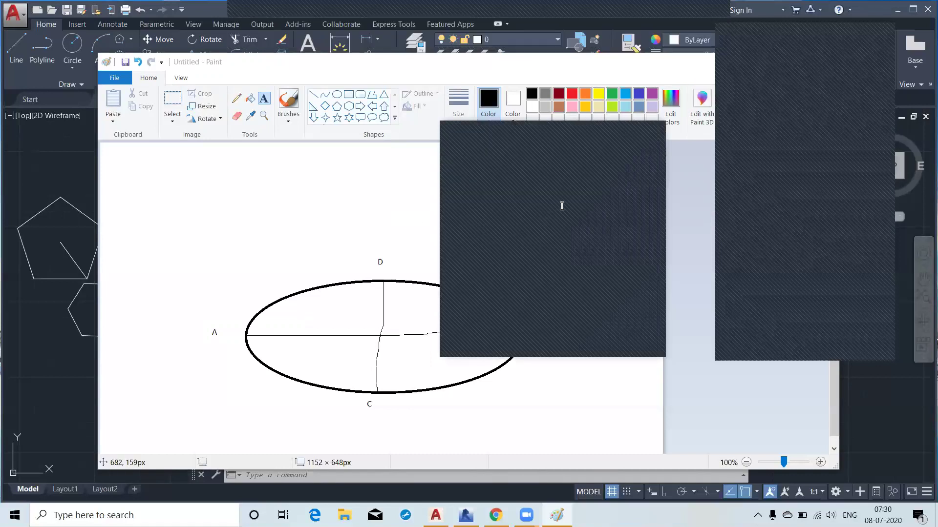
# Pencil a horizontal dimension line below the wide ellipse and a vertical one beside its left end, each with extension lines
pyautogui.click(586, 135)
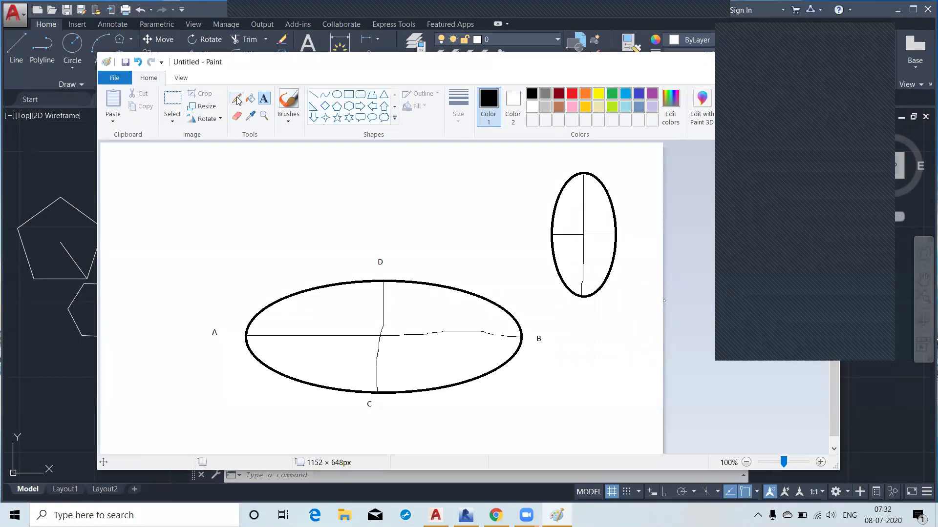
pyautogui.click(241, 383)
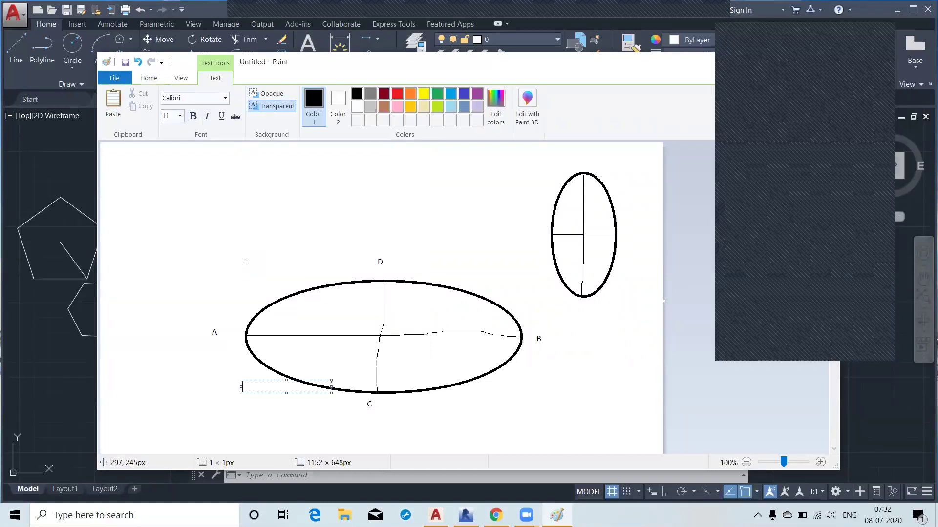
pyautogui.click(245, 262)
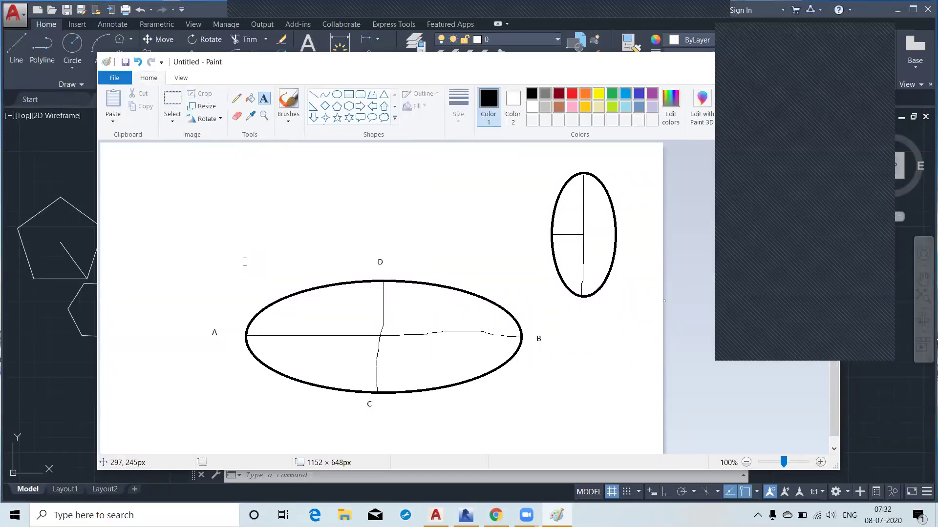
pyautogui.click(237, 99)
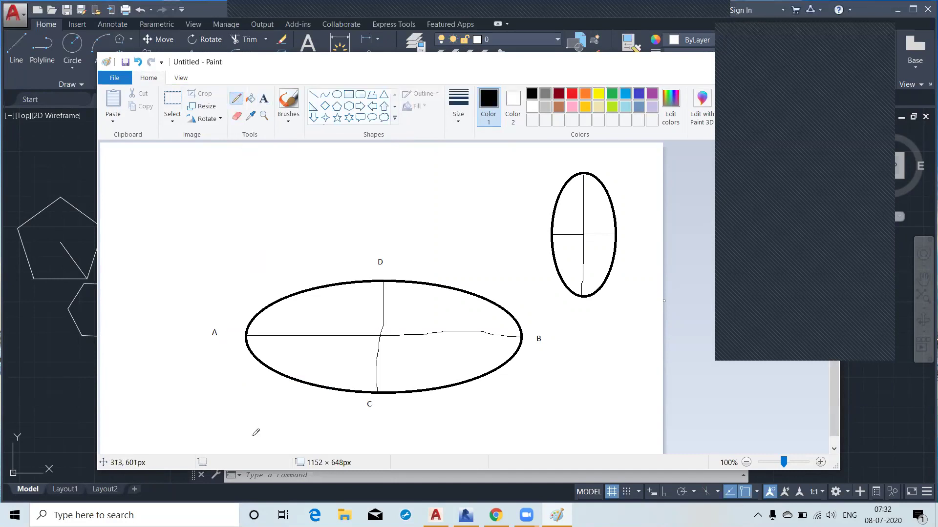
pyautogui.moveTo(244, 396)
pyautogui.mouseDown()
pyautogui.moveTo(245, 429)
pyautogui.moveTo(539, 394)
pyautogui.moveTo(533, 428)
pyautogui.mouseUp()
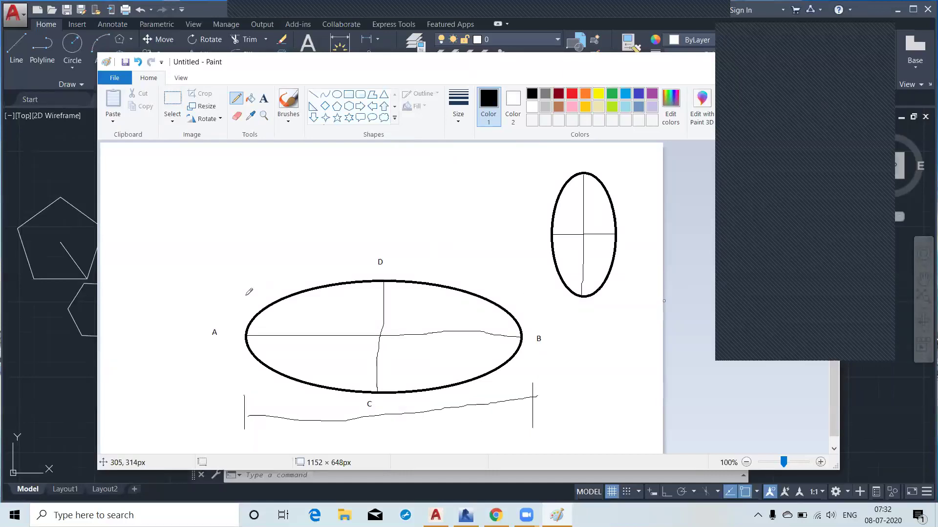
pyautogui.moveTo(201, 280)
pyautogui.mouseDown()
pyautogui.moveTo(268, 269)
pyautogui.moveTo(226, 278)
pyautogui.moveTo(221, 386)
pyautogui.moveTo(210, 389)
pyautogui.moveTo(255, 389)
pyautogui.mouseUp()
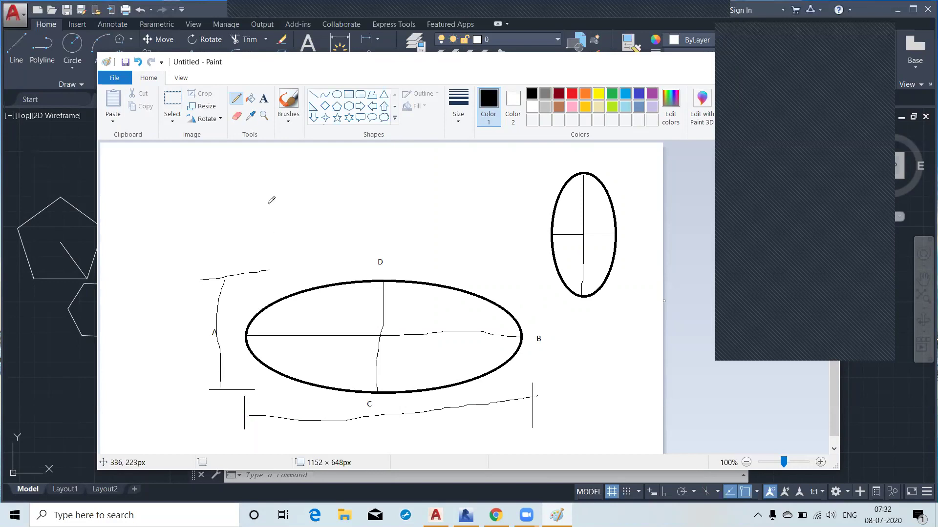
# Label the wide ellipse's horizontal dimension 50 and its vertical dimension 20, and move the Paint window aside
pyautogui.click(264, 98)
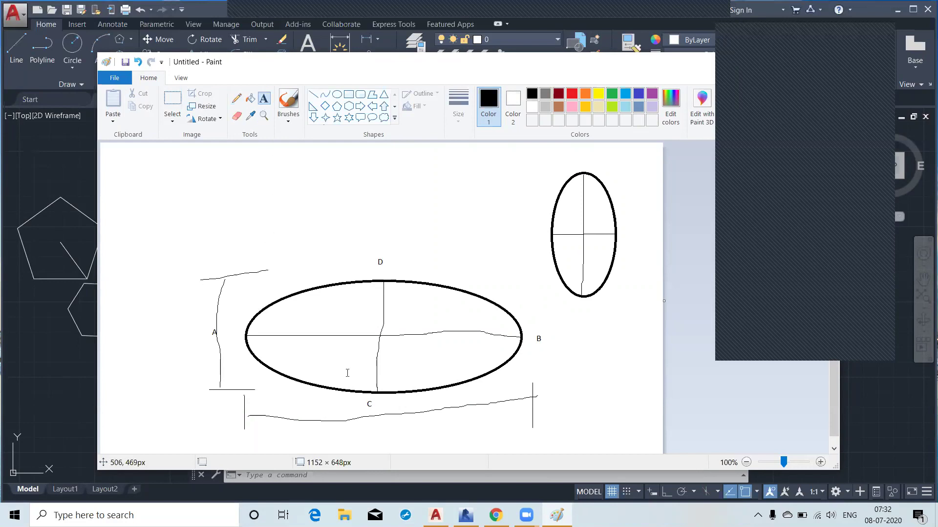
pyautogui.click(351, 424)
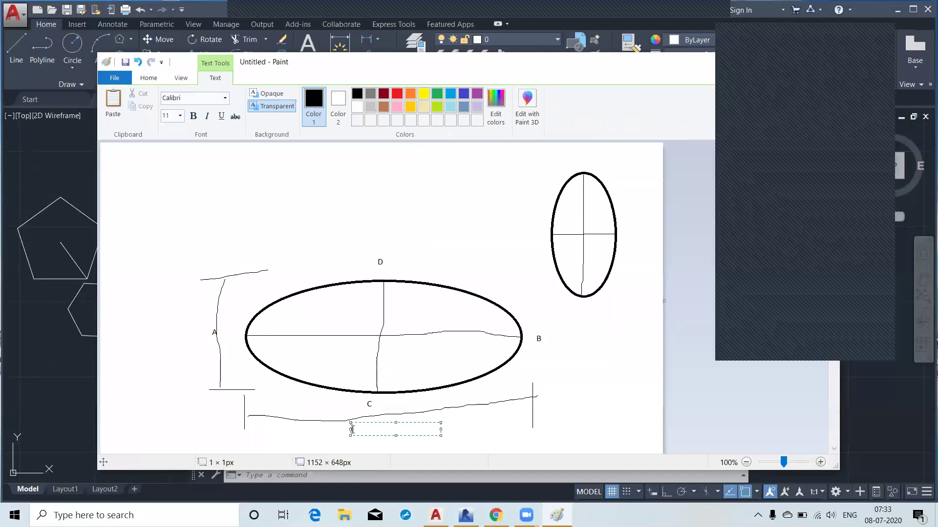
pyautogui.write('50')
pyautogui.click(179, 333)
pyautogui.click(179, 332)
pyautogui.write('20')
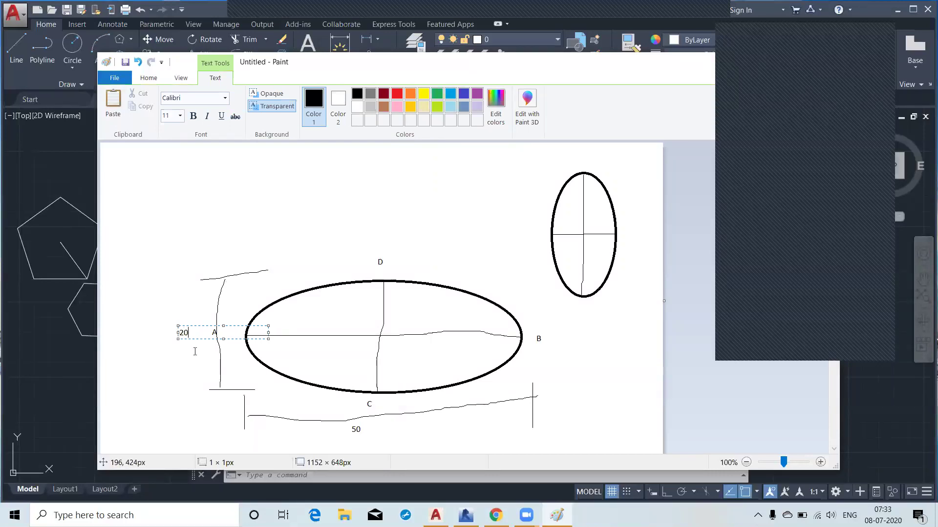
pyautogui.click(246, 231)
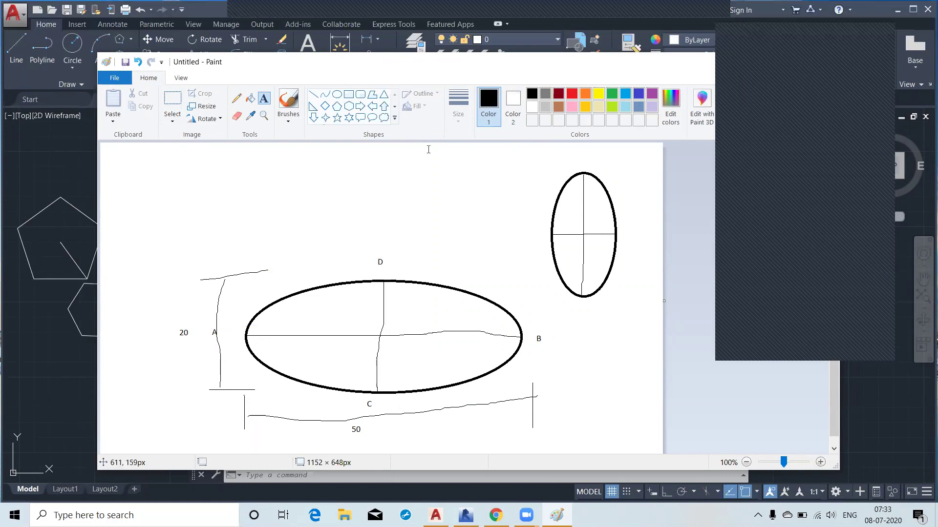
pyautogui.moveTo(498, 71); pyautogui.dragTo(360, 93)
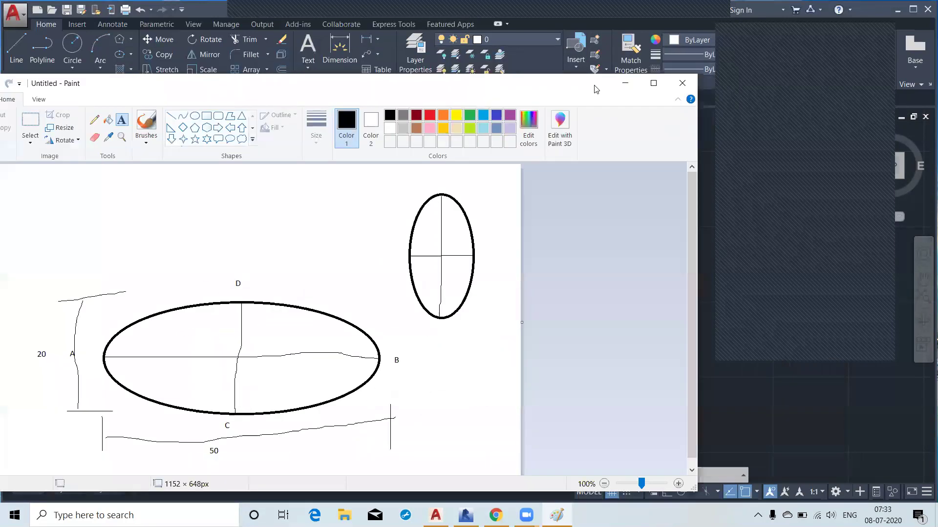
# Switch from Paint to AutoCAD and start the Ellipse command with clear space beside the heptagon
pyautogui.click(625, 84)
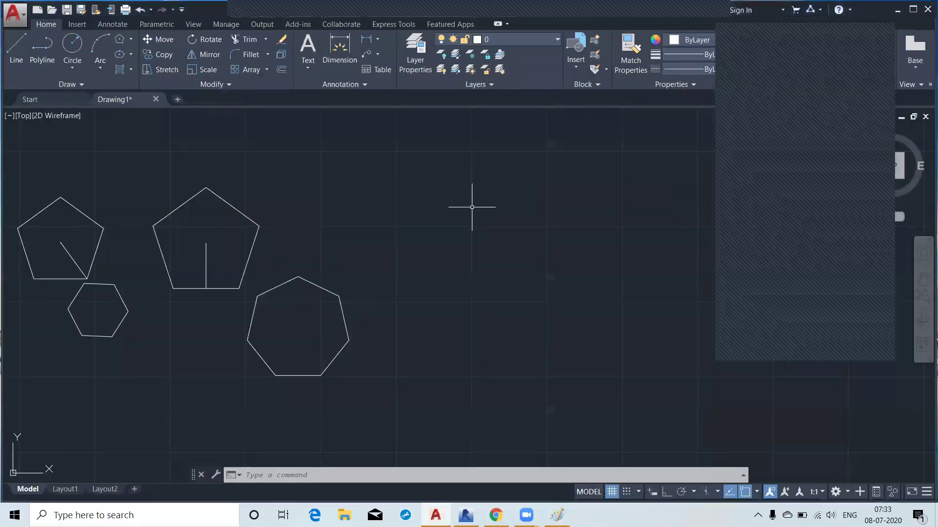
pyautogui.moveTo(452, 295); pyautogui.dragTo(382, 326, button='middle')
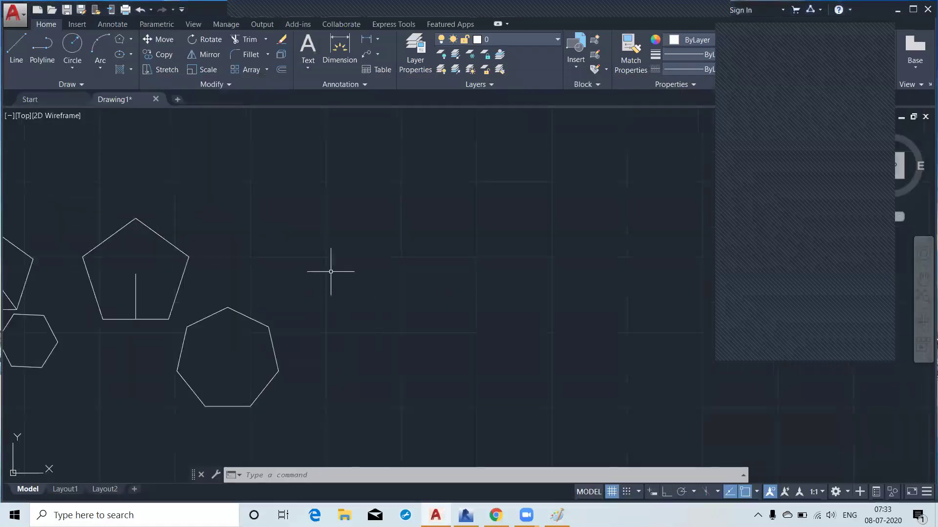
pyautogui.click(130, 55)
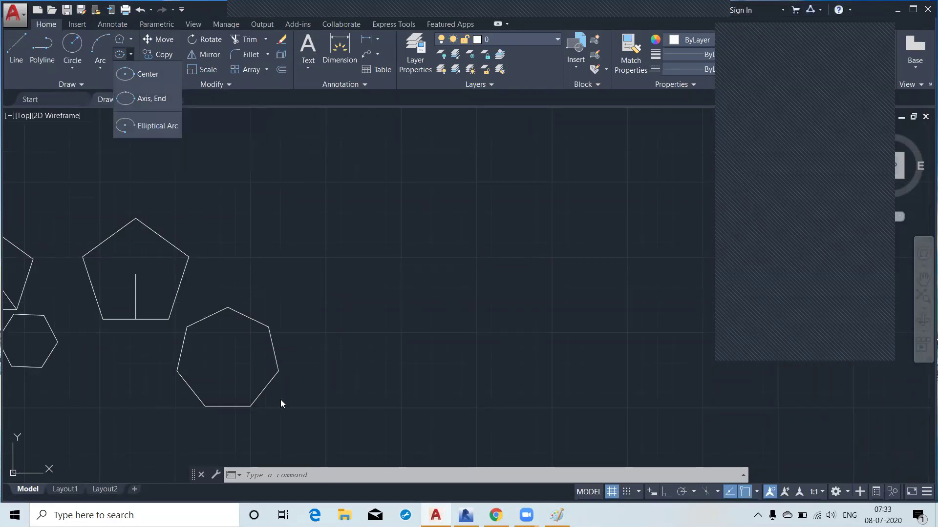
pyautogui.click(285, 476)
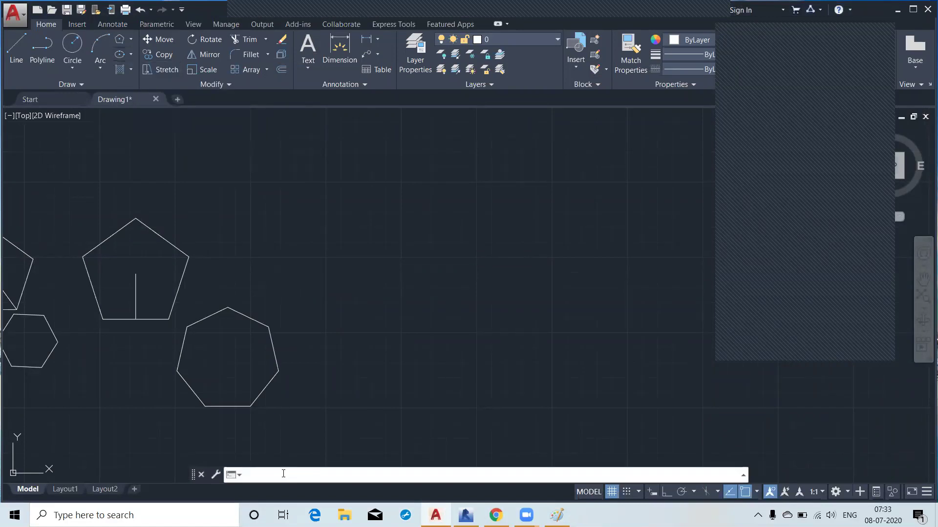
pyautogui.write('EL')
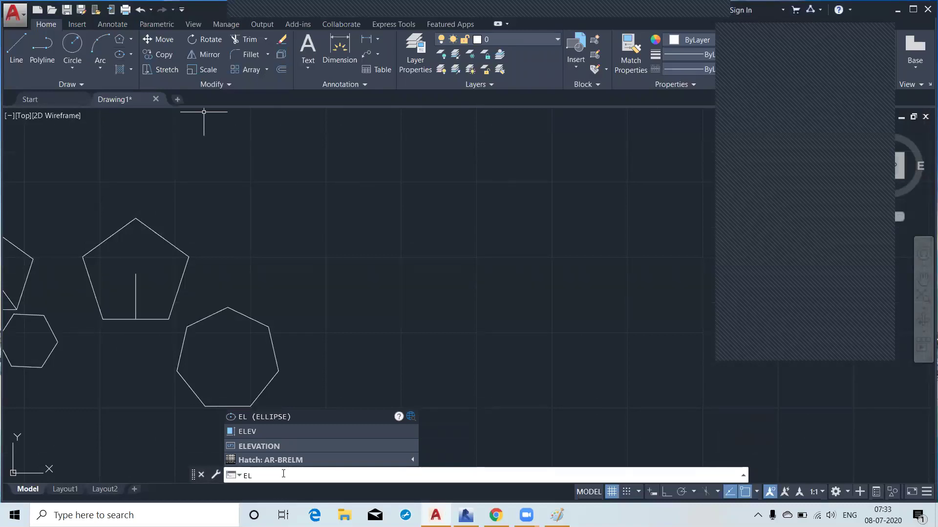
pyautogui.press('Return')
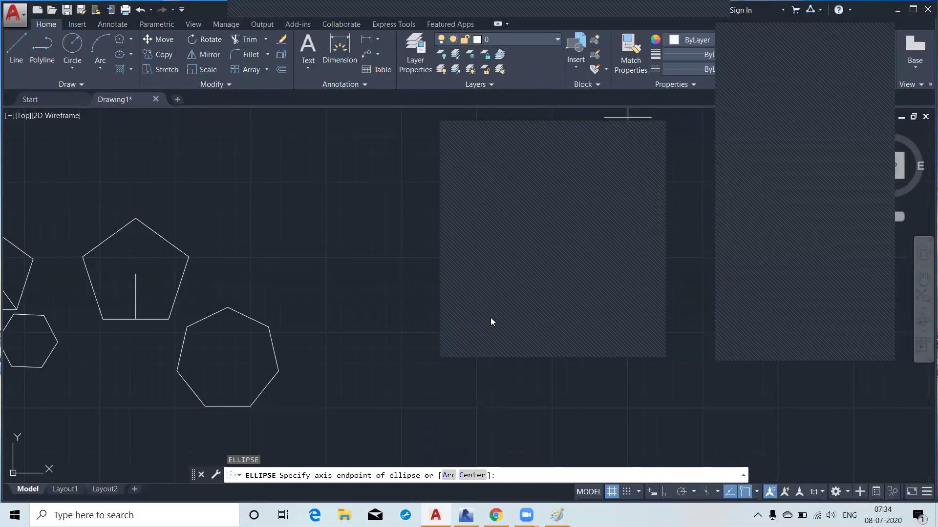
pyautogui.write('KOI')
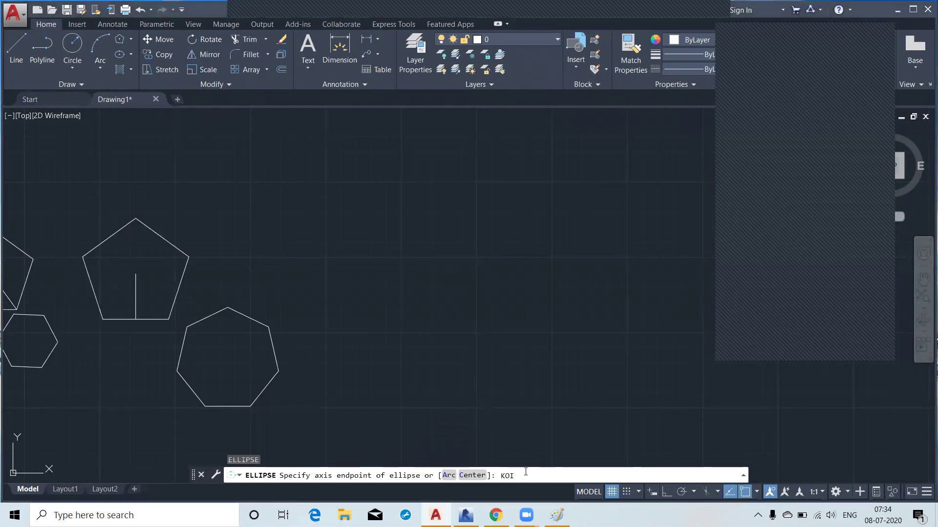
pyautogui.press('BackSpace')
pyautogui.press('BackSpace')
pyautogui.press('BackSpace')
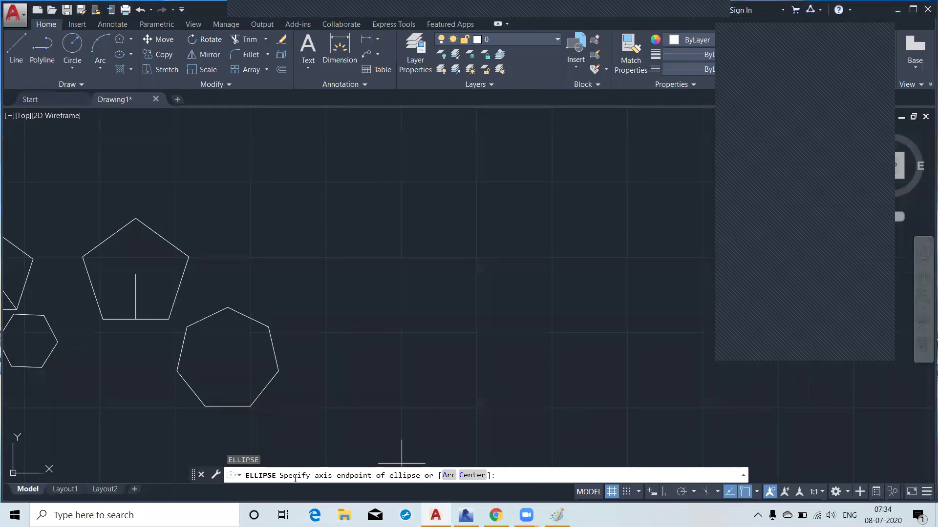
# Draw an ellipse beside the polygons from its axis endpoints, with a horizontal axis of 50 and a distance of 10 to the other axis
pyautogui.click(429, 246)
pyautogui.moveTo(441, 231); pyautogui.dragTo(361, 267, button='middle')
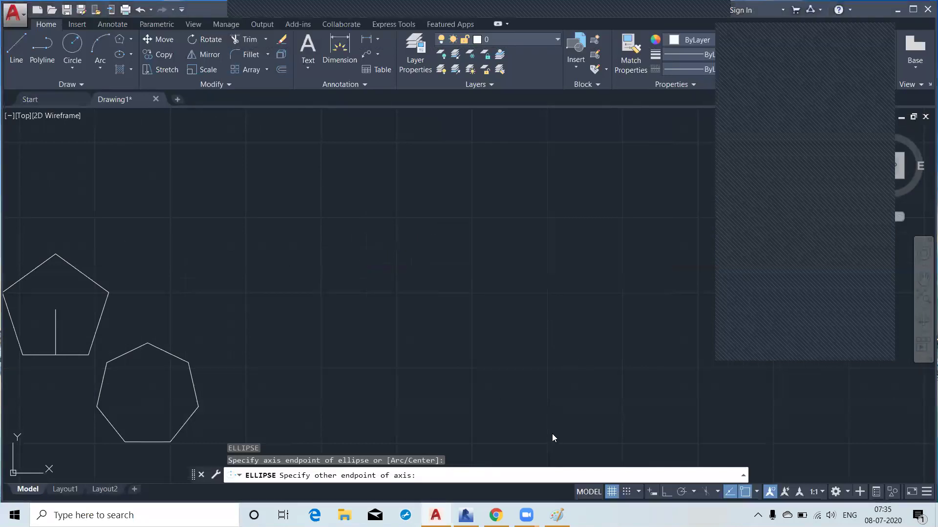
pyautogui.click(557, 515)
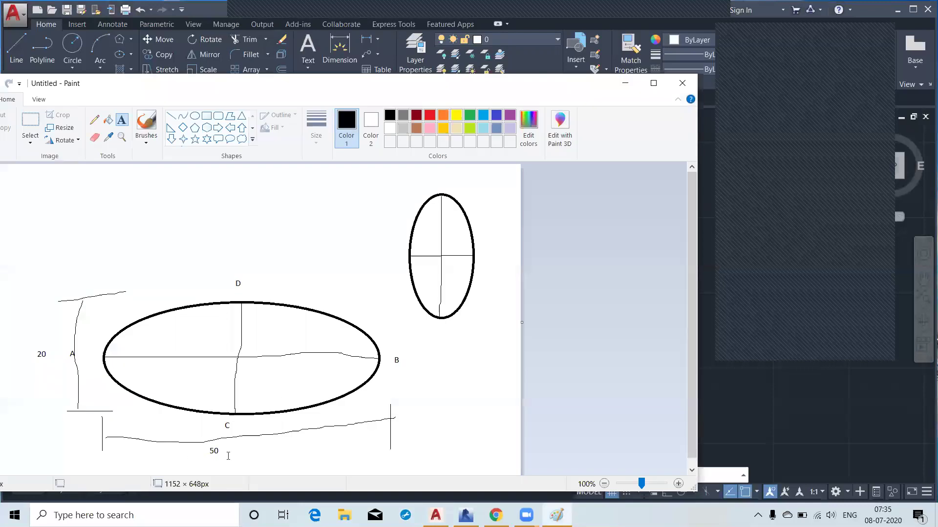
pyautogui.click(625, 83)
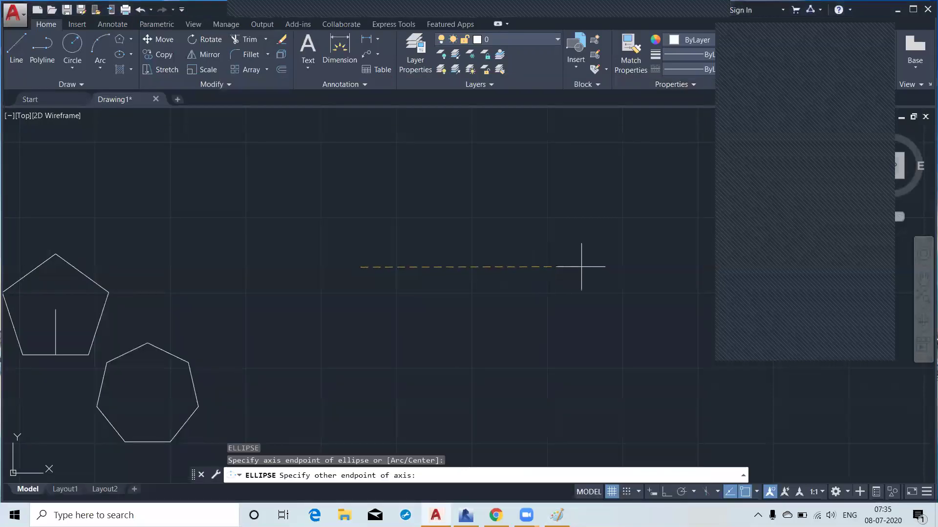
pyautogui.write('50')
pyautogui.press('Return')
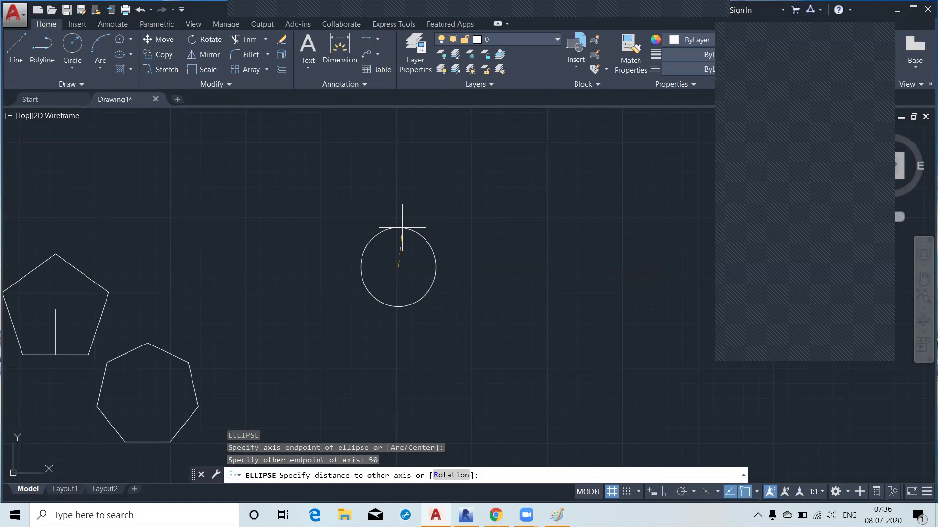
pyautogui.write('10')
pyautogui.press('Return')
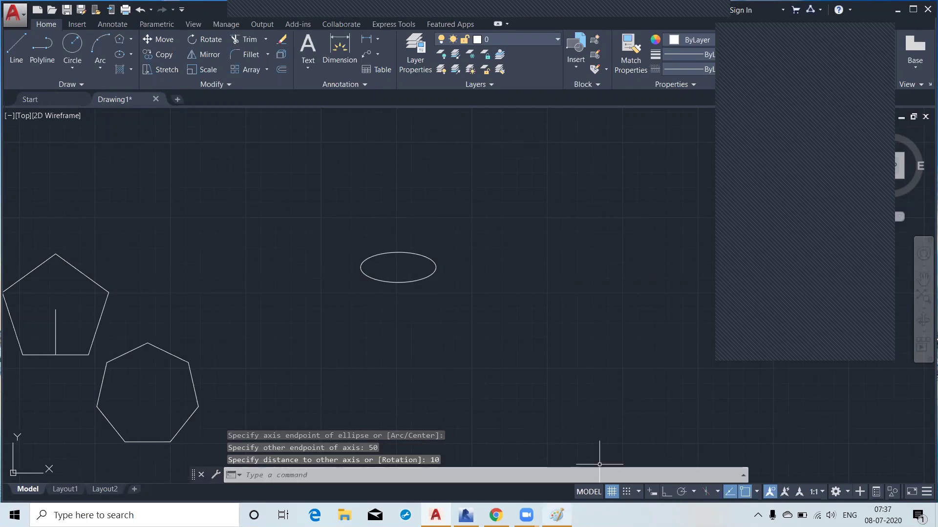
# Draw a second ellipse below the first with the Axis, End method, using a horizontal axis of 50 and a distance of 10 to the other axis
pyautogui.click(557, 516)
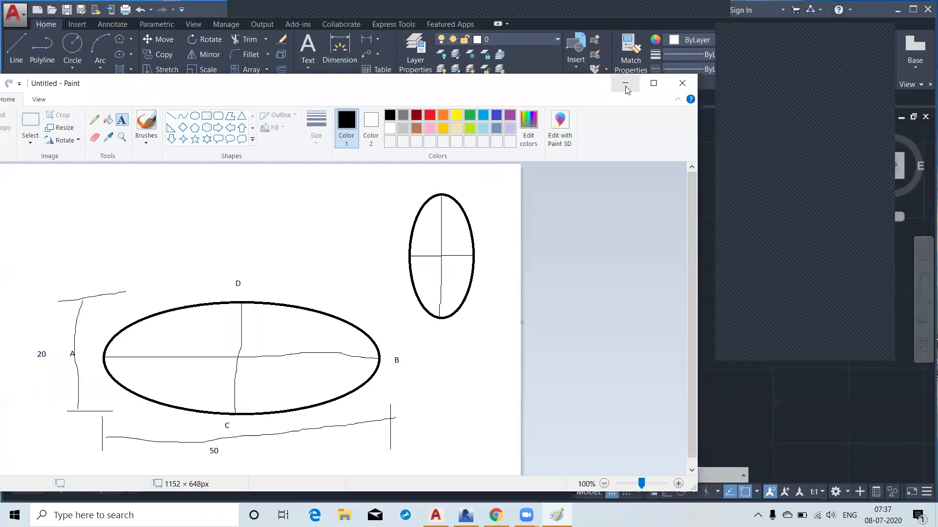
pyautogui.click(132, 48)
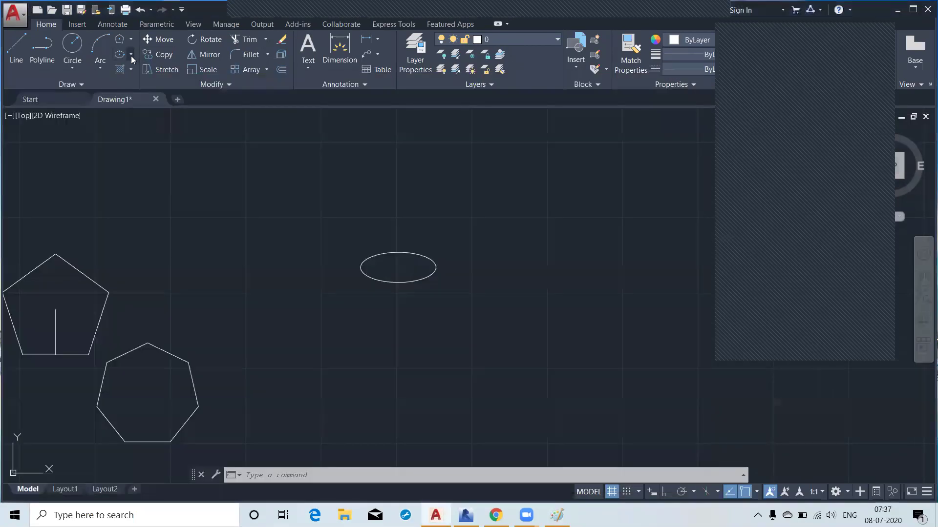
pyautogui.click(130, 56)
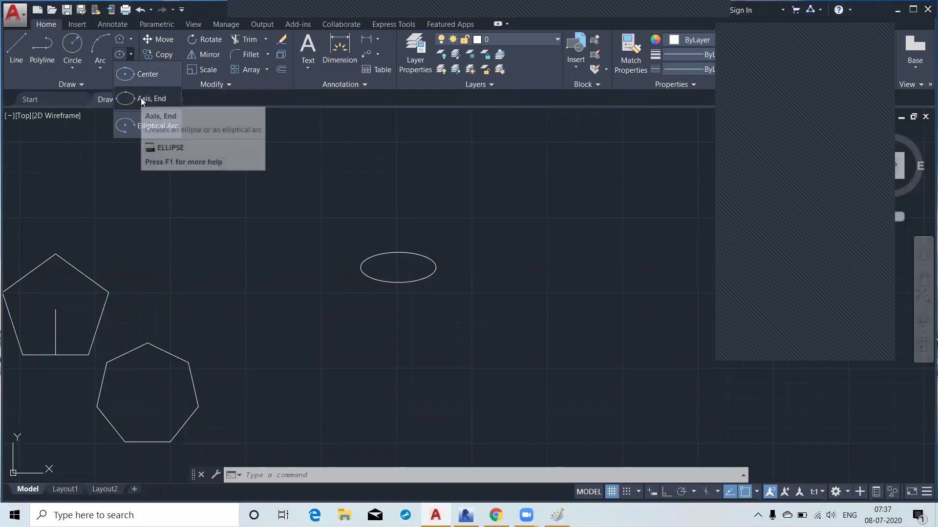
pyautogui.click(140, 98)
pyautogui.moveTo(461, 379); pyautogui.dragTo(403, 313, button='middle')
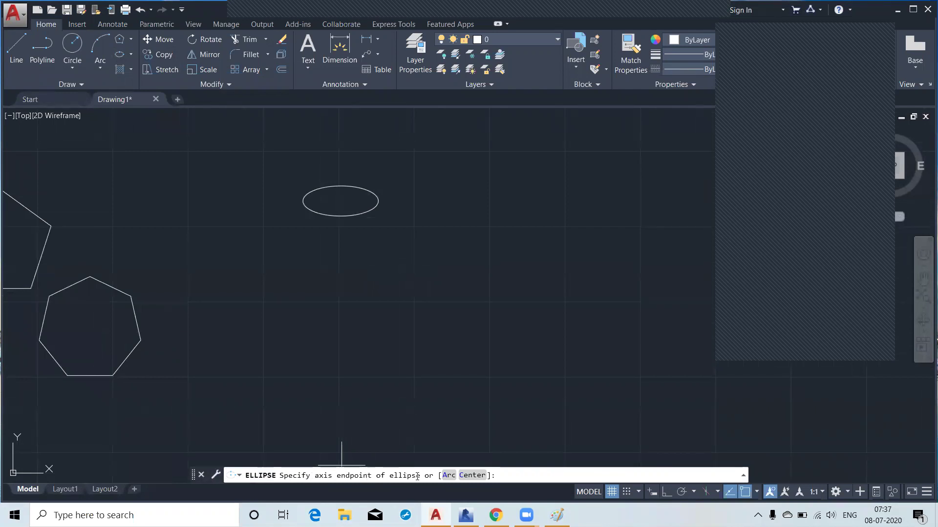
pyautogui.click(347, 334)
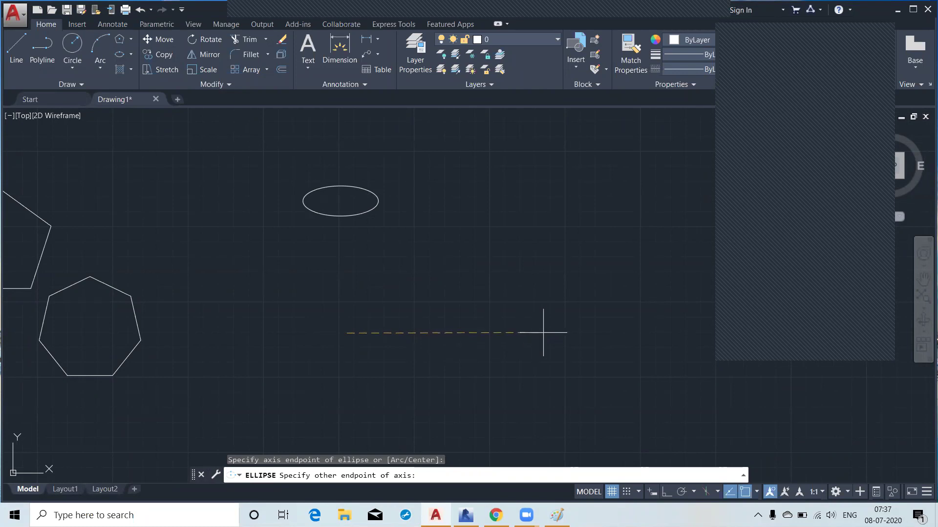
pyautogui.write('50')
pyautogui.press('Return')
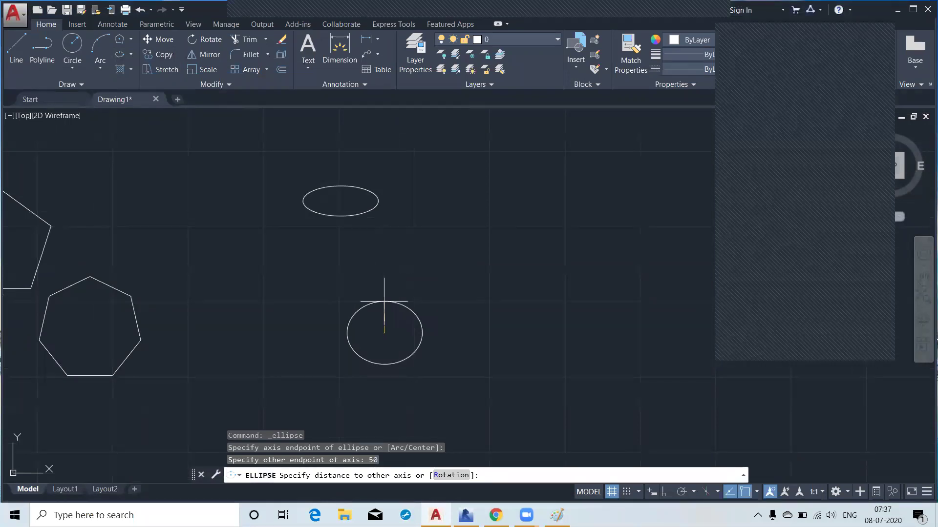
pyautogui.write('10')
pyautogui.press('Return')
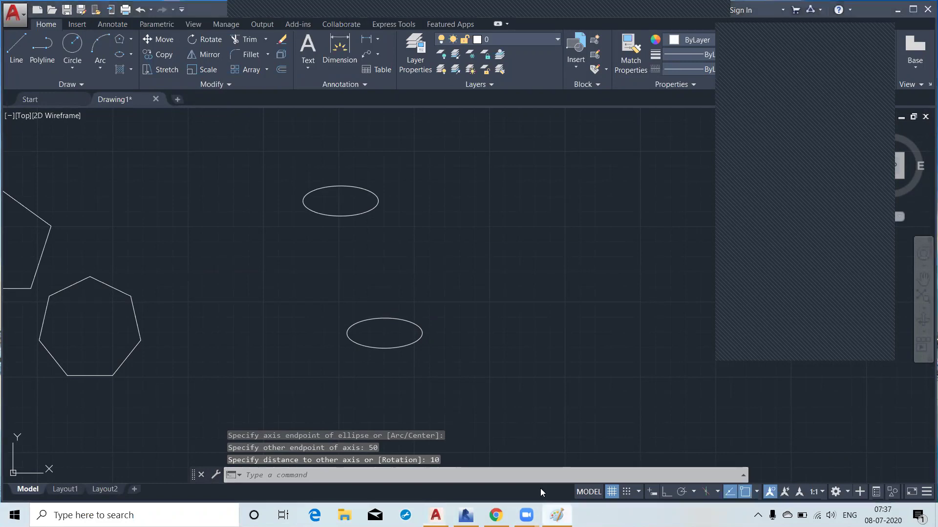
# Draw a third ellipse with the Center method beside the other two, with its first axis endpoint 10 upward and a distance of 25 to the other axis
pyautogui.click(556, 515)
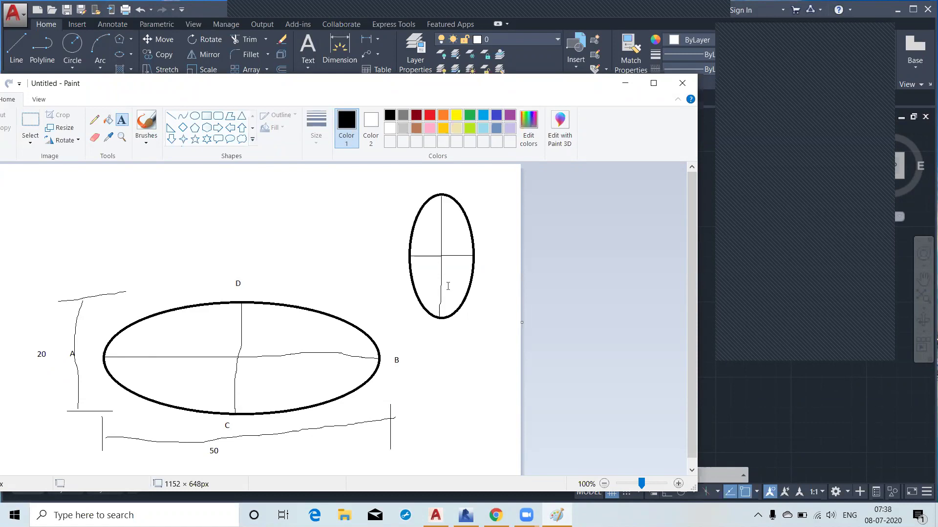
pyautogui.click(625, 83)
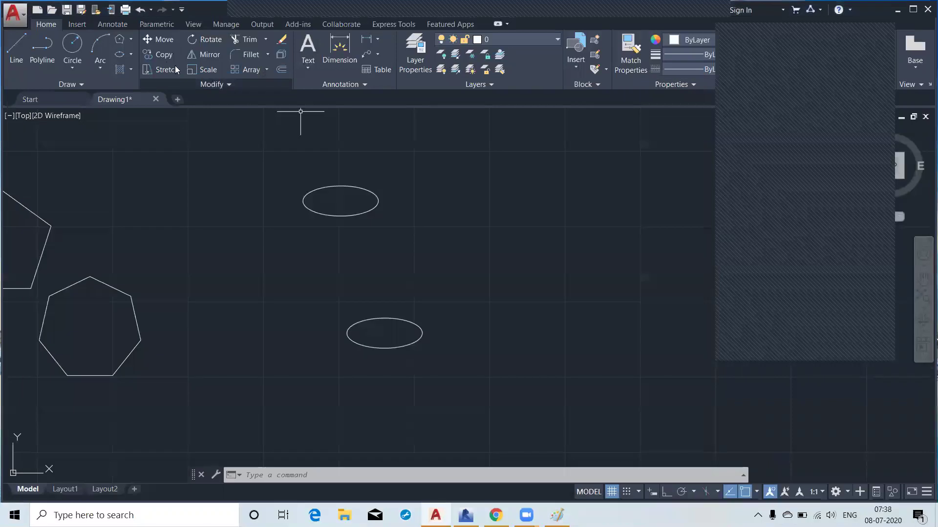
pyautogui.click(131, 54)
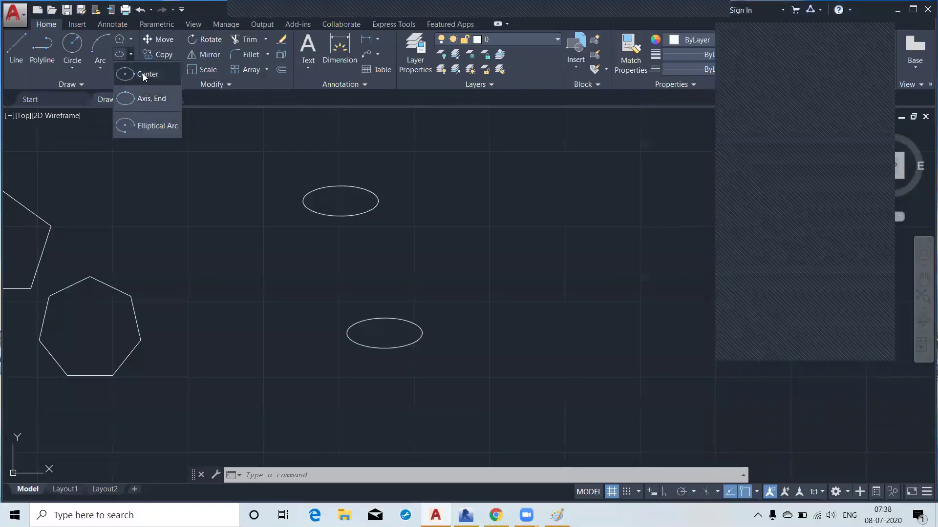
pyautogui.click(143, 73)
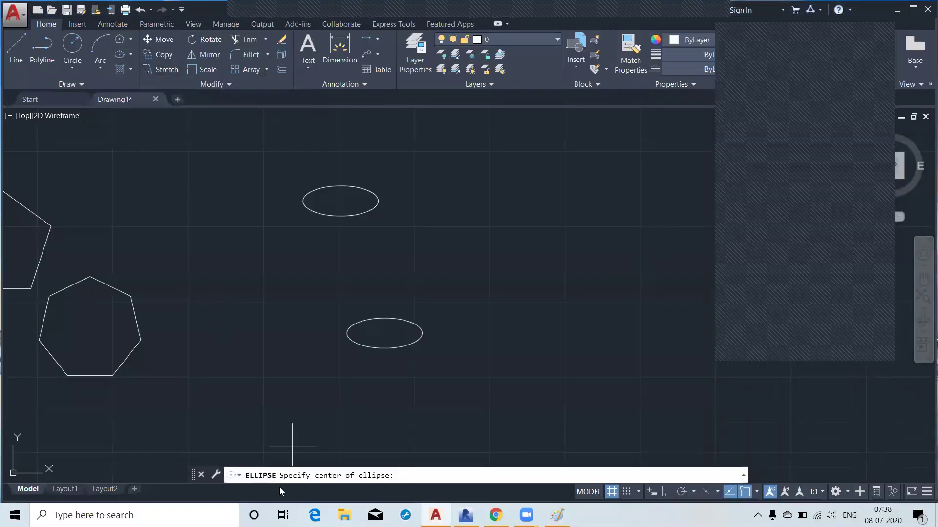
pyautogui.moveTo(398, 433)
pyautogui.mouseDown(button='middle')
pyautogui.moveTo(345, 435)
pyautogui.moveTo(346, 457)
pyautogui.mouseUp(button='middle')
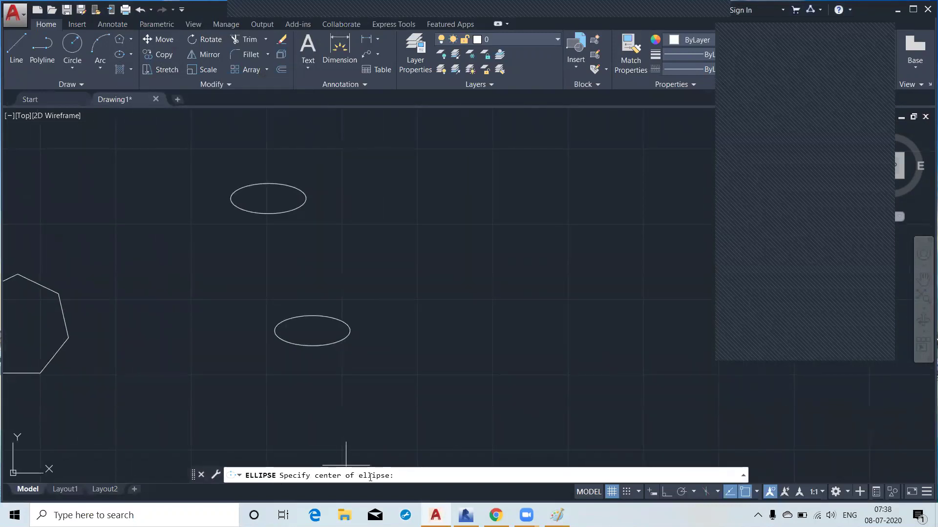
pyautogui.click(485, 235)
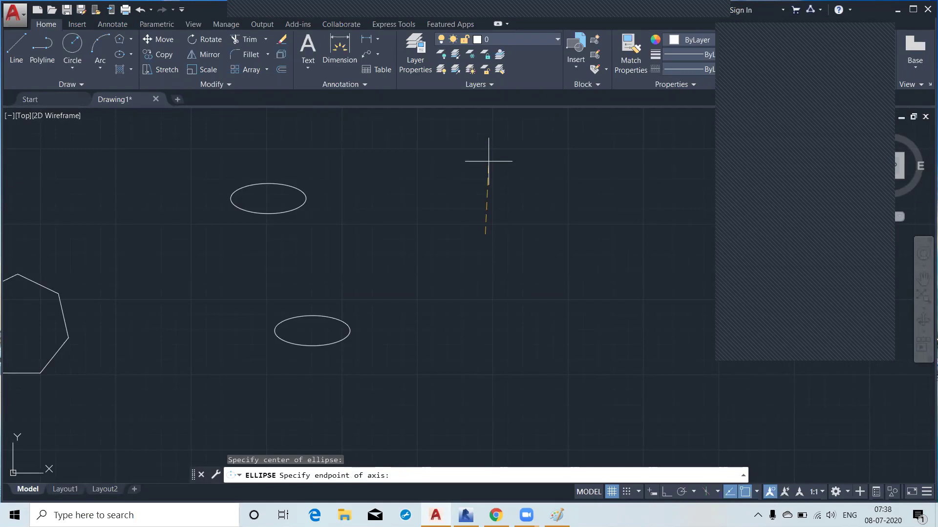
pyautogui.write('10')
pyautogui.press('Return')
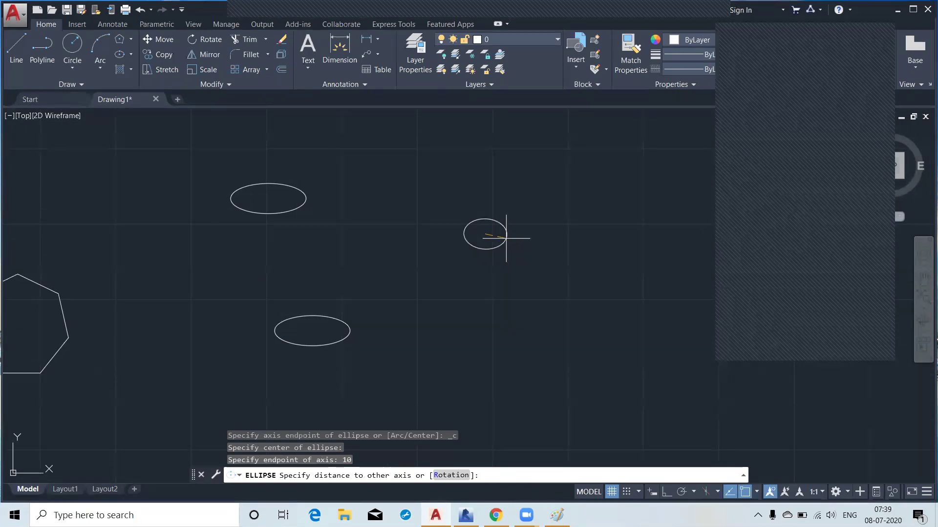
pyautogui.write('25')
pyautogui.press('Return')
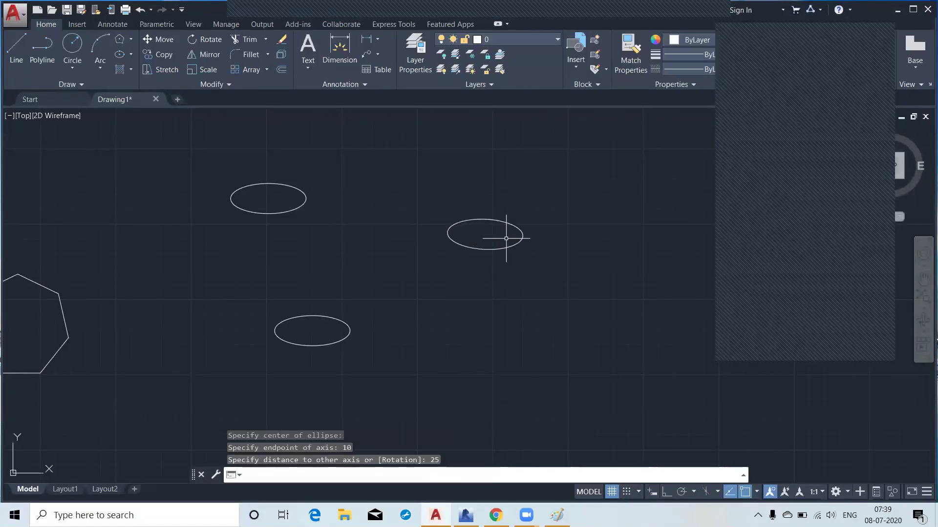
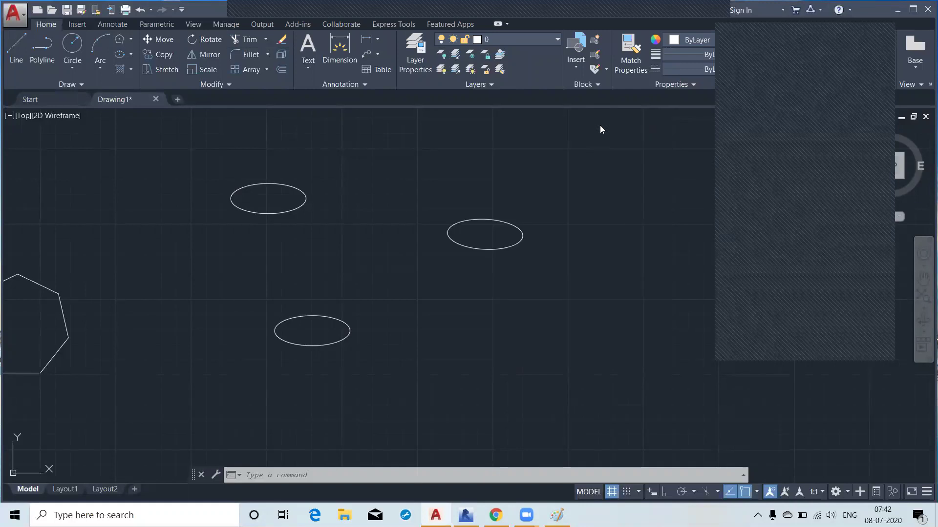
# Start an elliptical arc with the Ellipse command's Arc and Center options and place its center in clear space beside the three ellipses
pyautogui.scroll(-2, 548, 223)
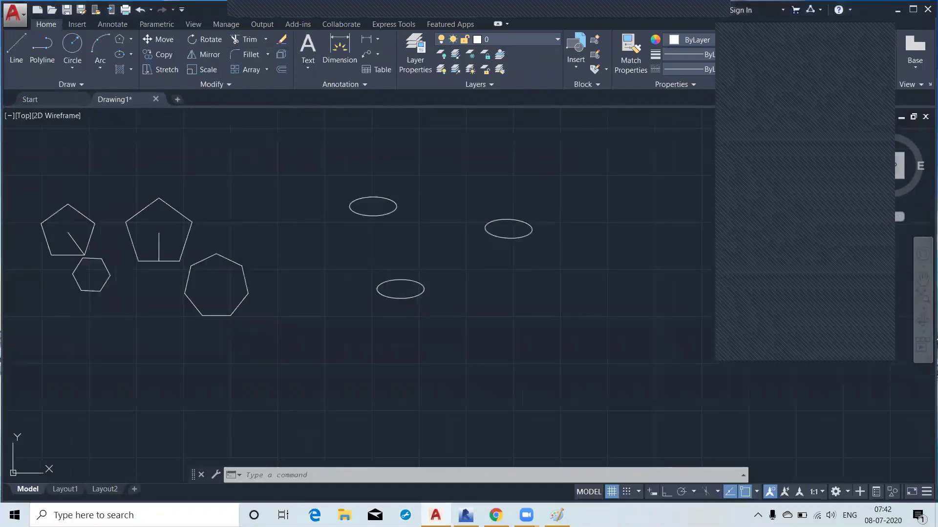
pyautogui.moveTo(565, 281); pyautogui.dragTo(478, 270, button='middle')
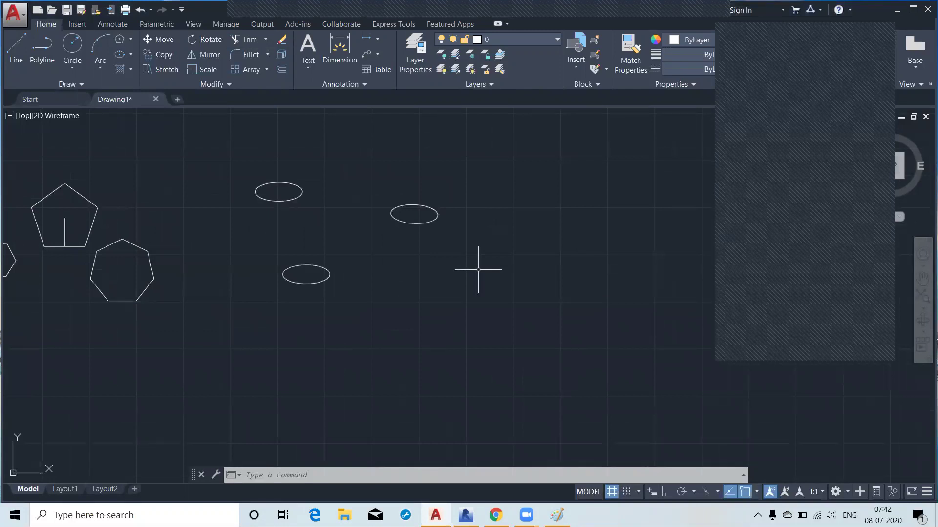
pyautogui.click(131, 54)
pyautogui.write('EL')
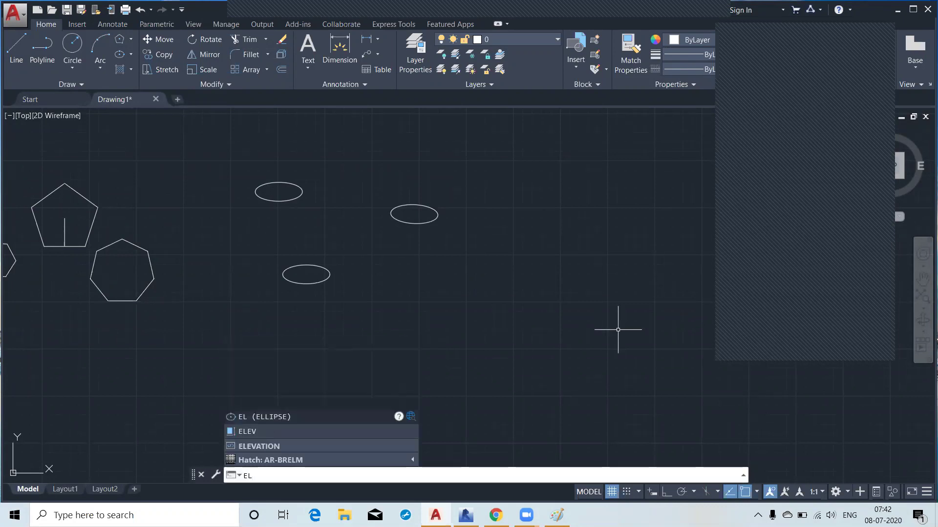
pyautogui.press('Return')
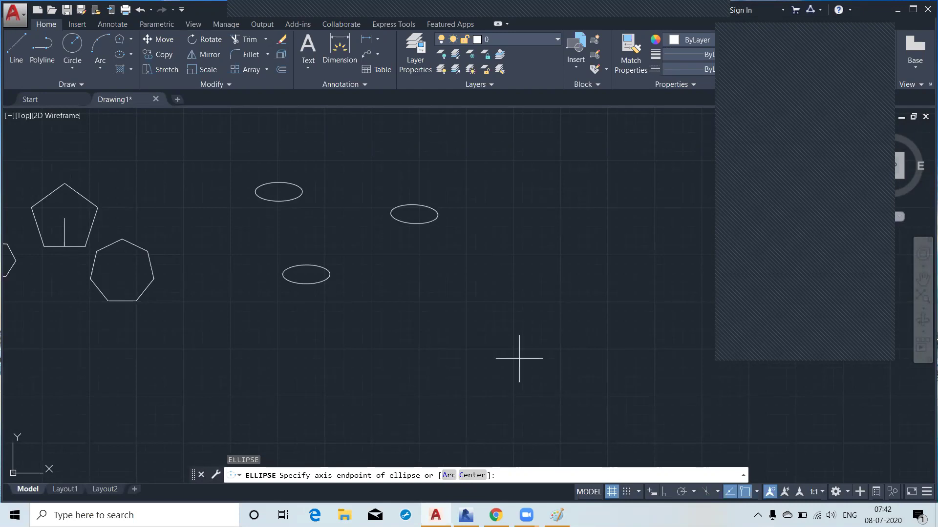
pyautogui.write('A')
pyautogui.press('Return')
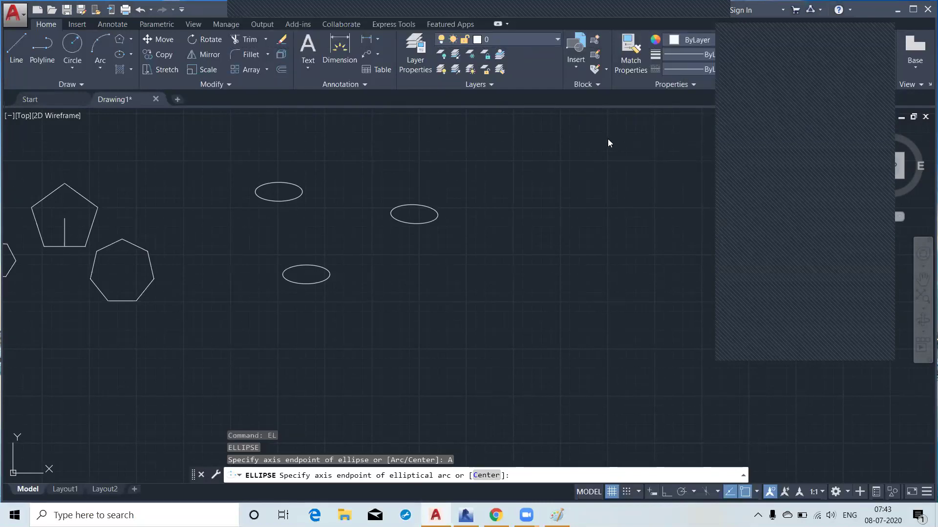
pyautogui.write('C')
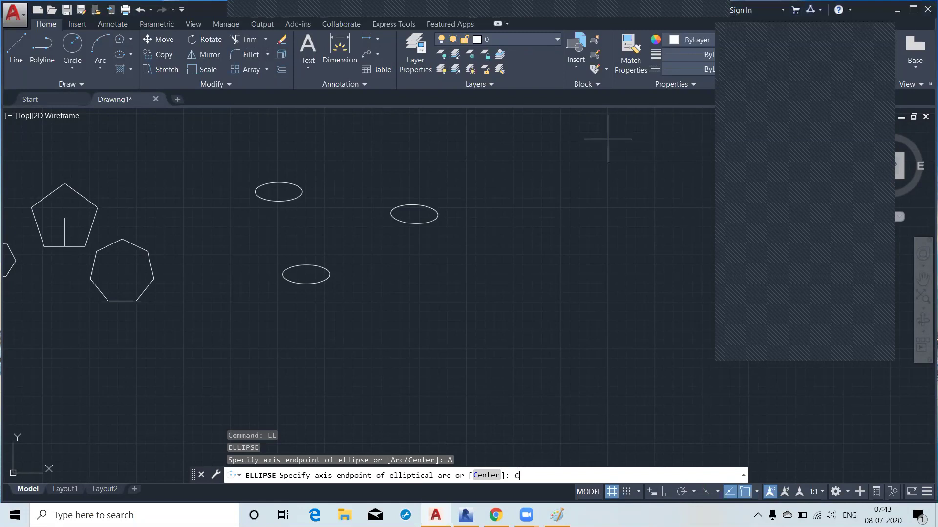
pyautogui.press('Return')
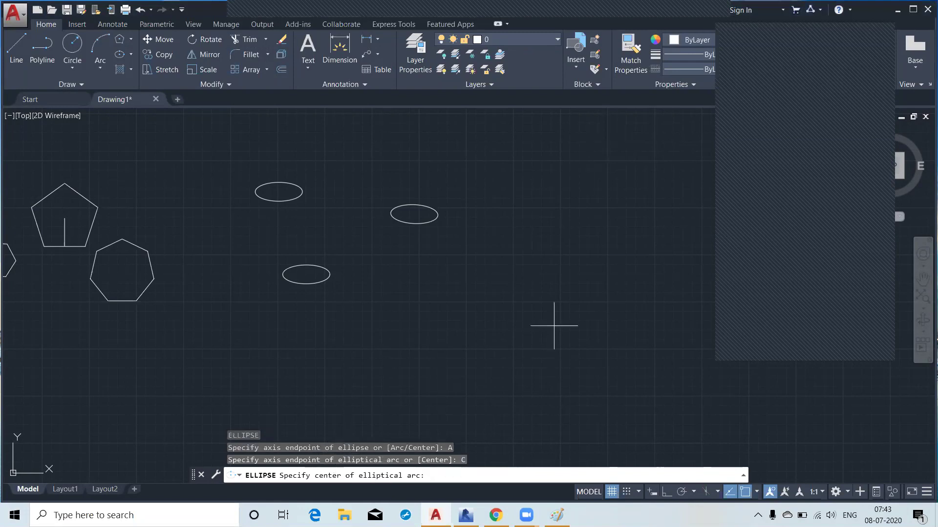
pyautogui.click(511, 301)
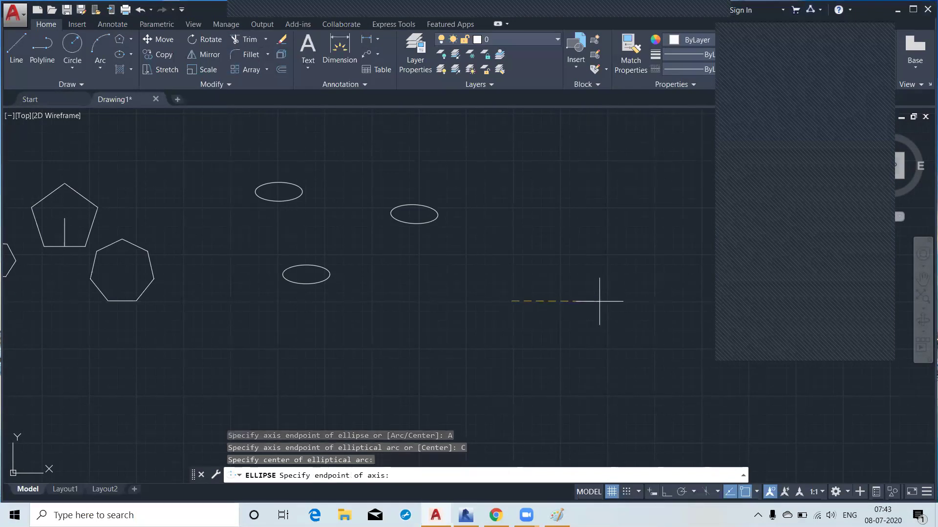
# Define the elliptical arc's axes with a horizontal axis endpoint at 25 and a distance of 10 to the other axis
pyautogui.write('25')
pyautogui.press('Return')
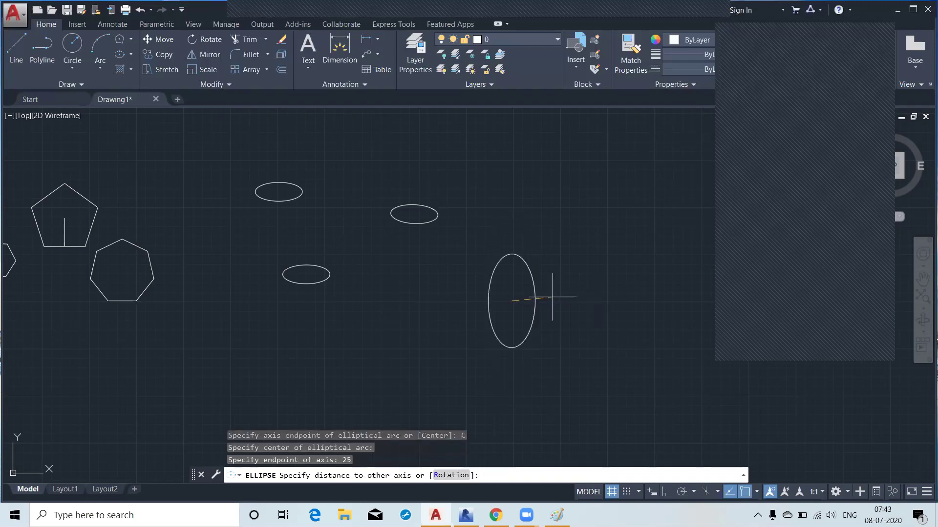
pyautogui.write('10')
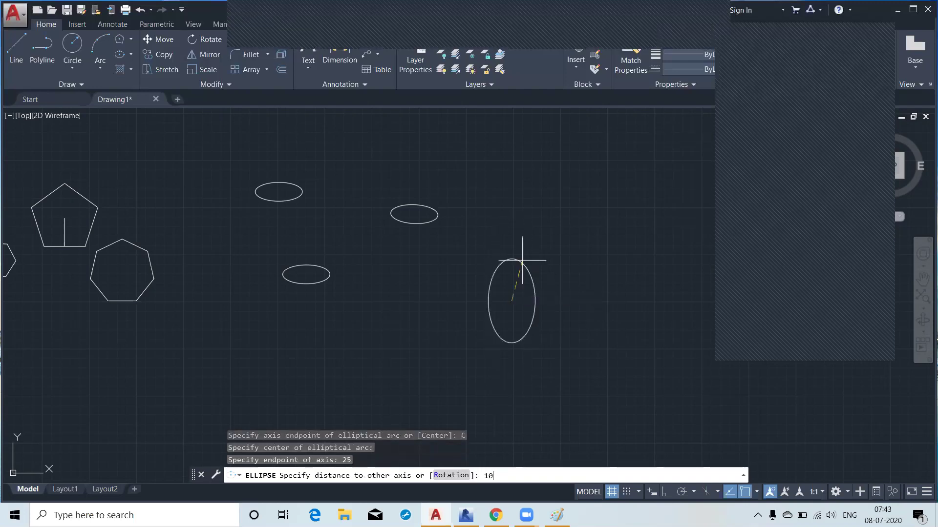
pyautogui.press('BackSpace')
pyautogui.write('0')
pyautogui.press('Return')
# Complete the elliptical arc with a start angle of 0 and an end angle of 270
pyautogui.scroll(6, 516, 299)
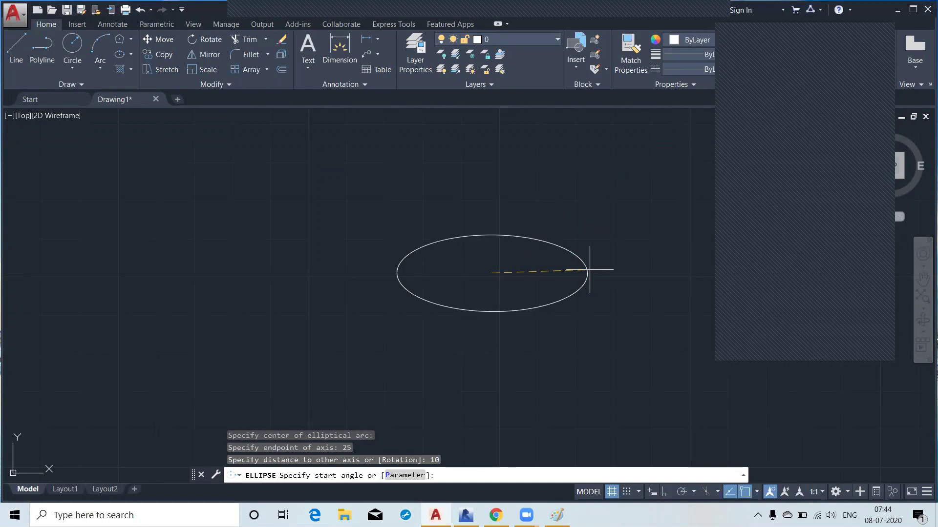
pyautogui.press('Return')
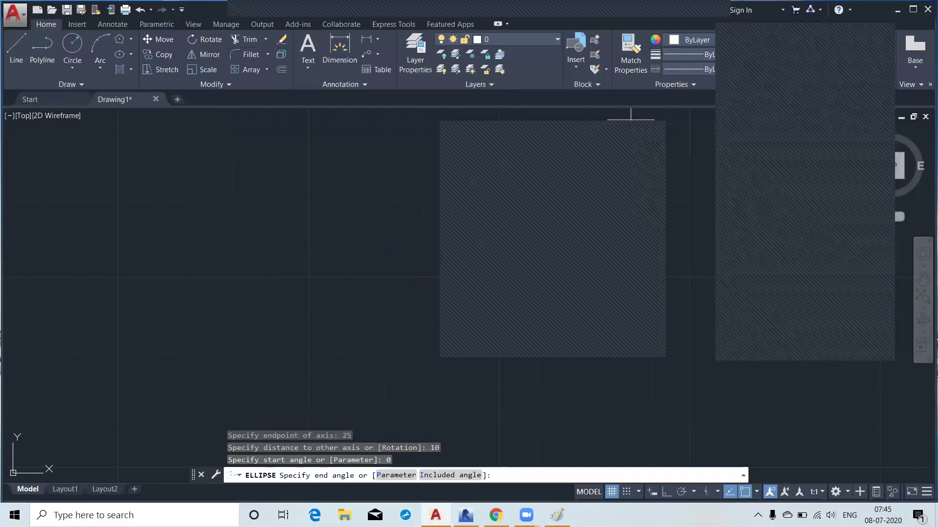
pyautogui.write('70')
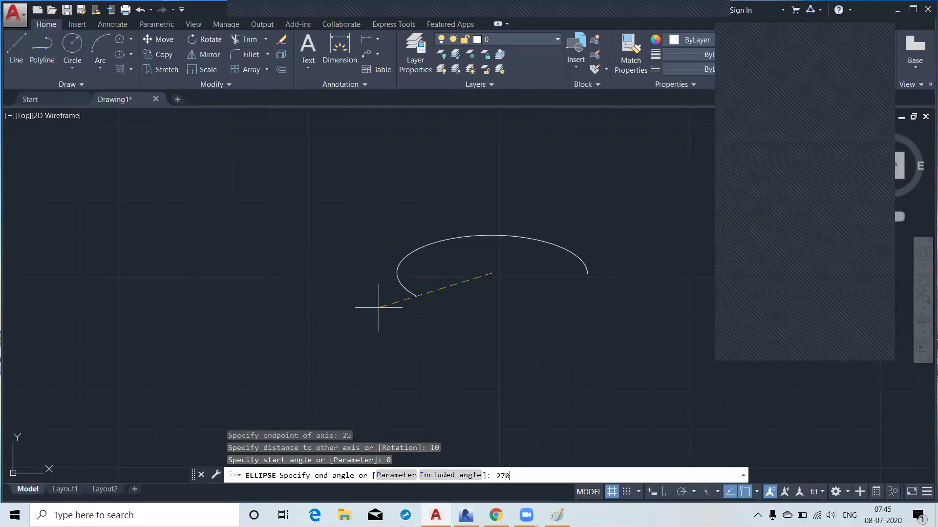
pyautogui.press('Return')
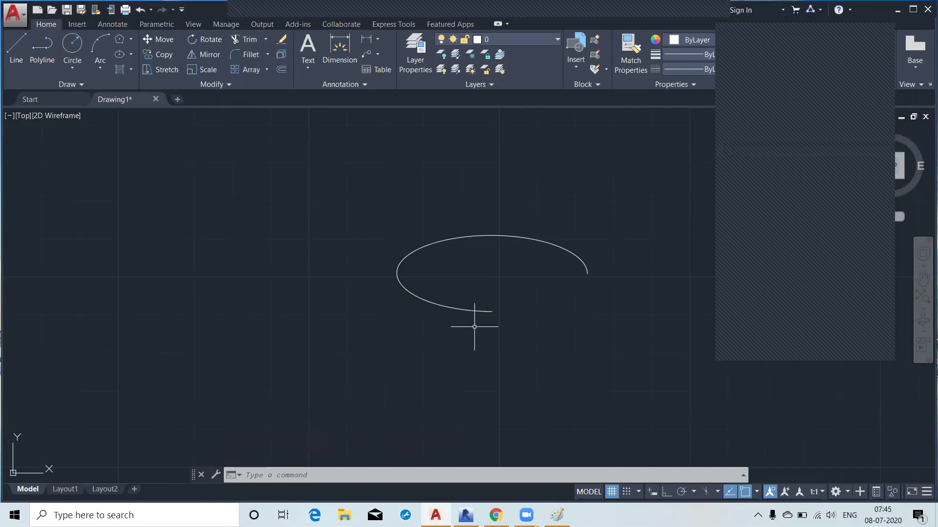
# Switch to Paint, erase the whole labelled ellipse sketch, and move the window out of the way to return to AutoCAD
pyautogui.hotkey('alt', 'Tab')
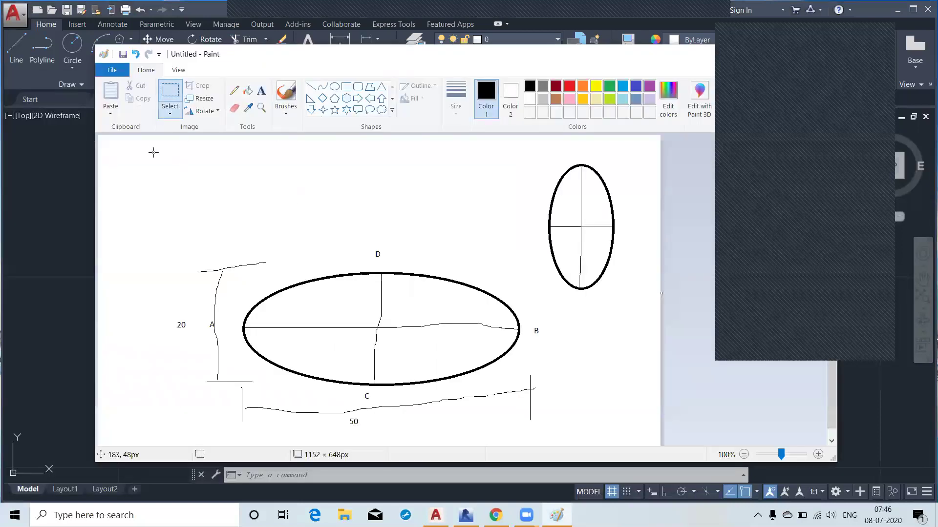
pyautogui.moveTo(135, 146); pyautogui.dragTo(642, 440)
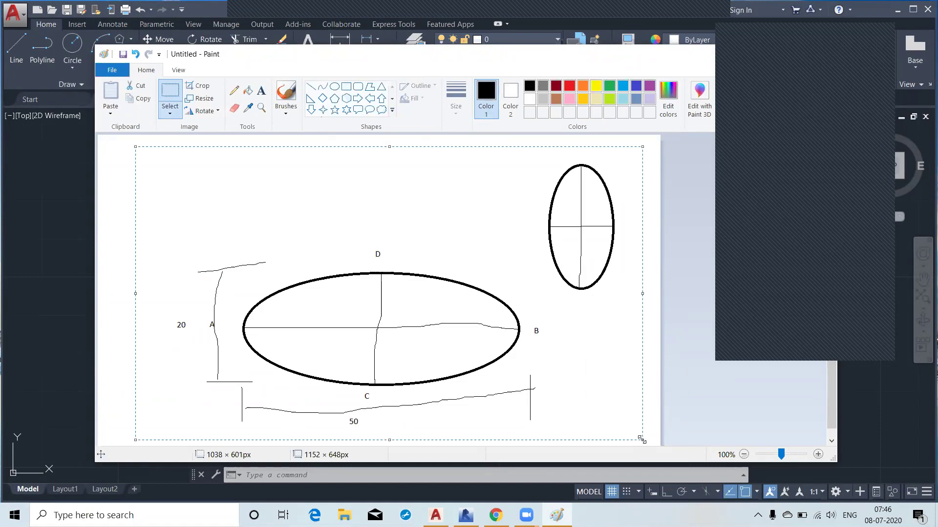
pyautogui.press('Delete')
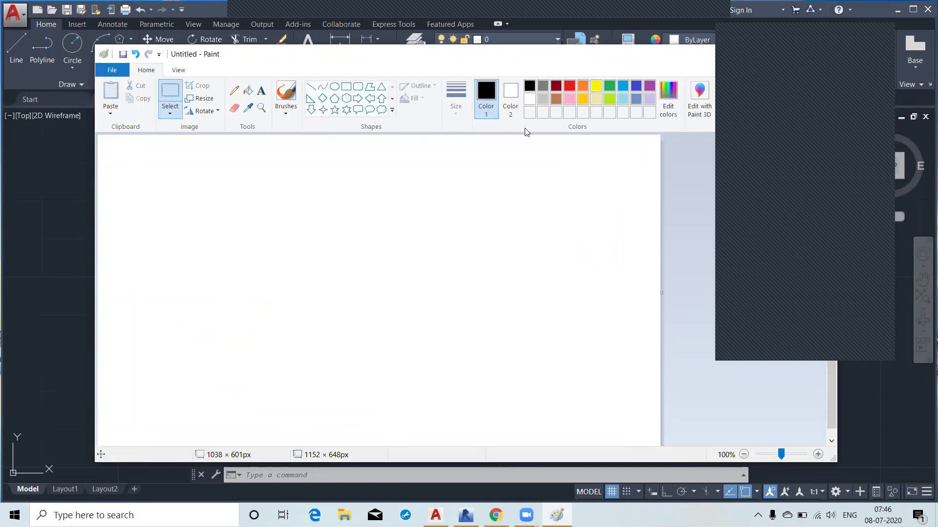
pyautogui.moveTo(559, 58); pyautogui.dragTo(371, 86)
pyautogui.click(574, 84)
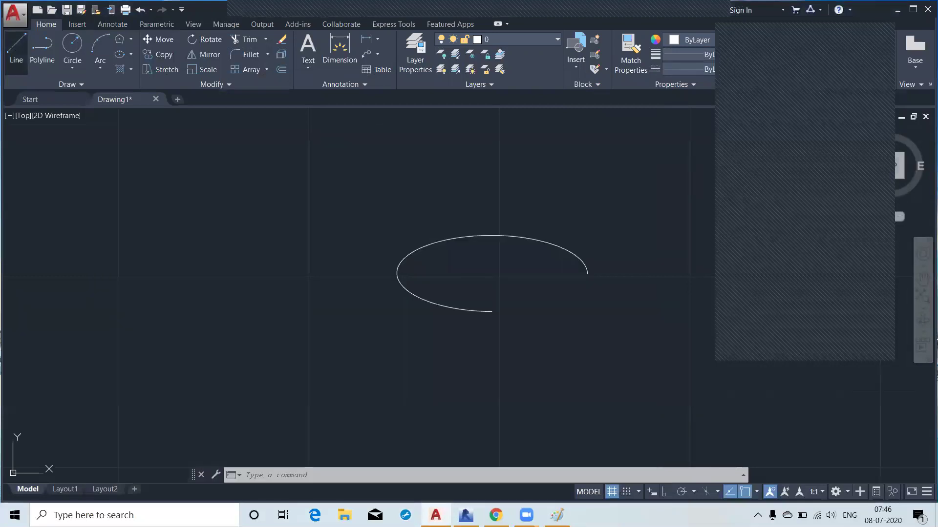
# Draw a line from the elliptical arc's center to its start point on the horizontal axis
pyautogui.click(16, 48)
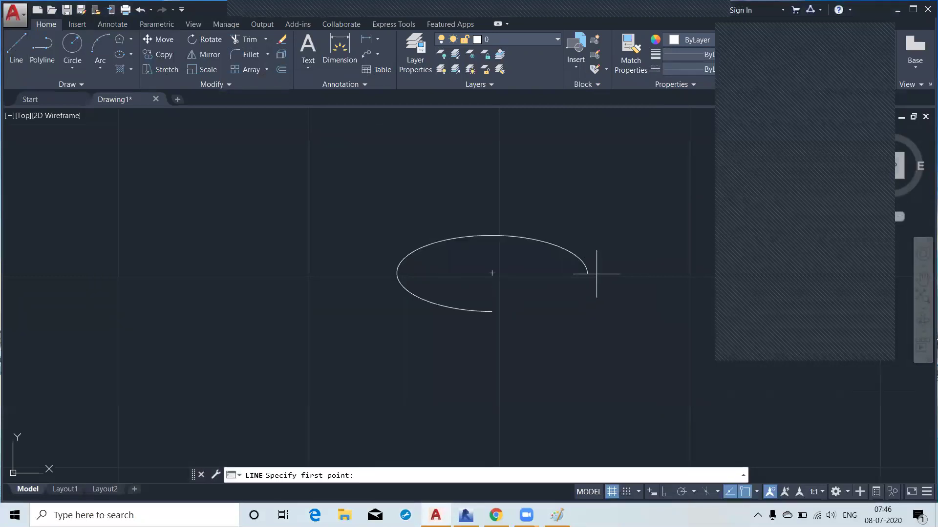
pyautogui.click(492, 273)
pyautogui.click(587, 274)
pyautogui.rightClick(559, 294)
pyautogui.click(576, 304)
# Draw a second line from the elliptical arc's center down to its other endpoint
pyautogui.rightClick(515, 291)
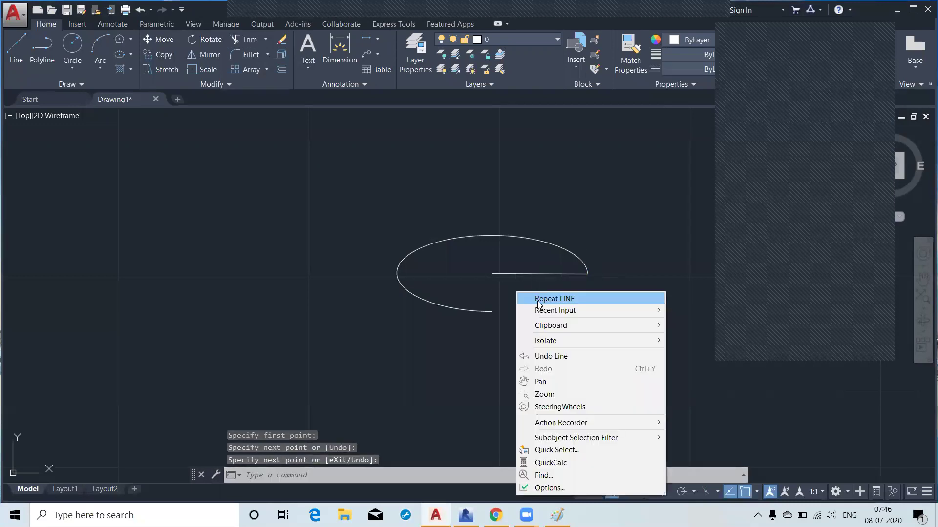
pyautogui.click(538, 300)
pyautogui.click(493, 272)
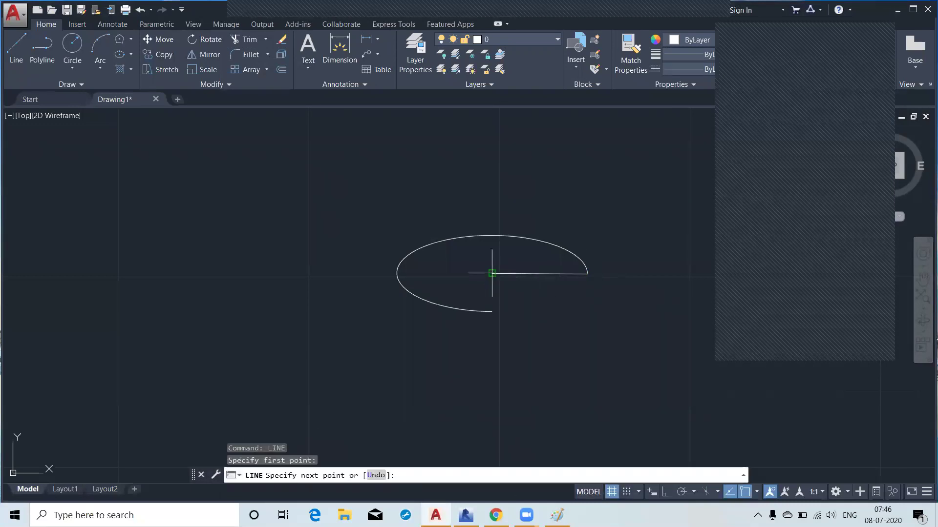
pyautogui.click(492, 303)
pyautogui.rightClick(517, 308)
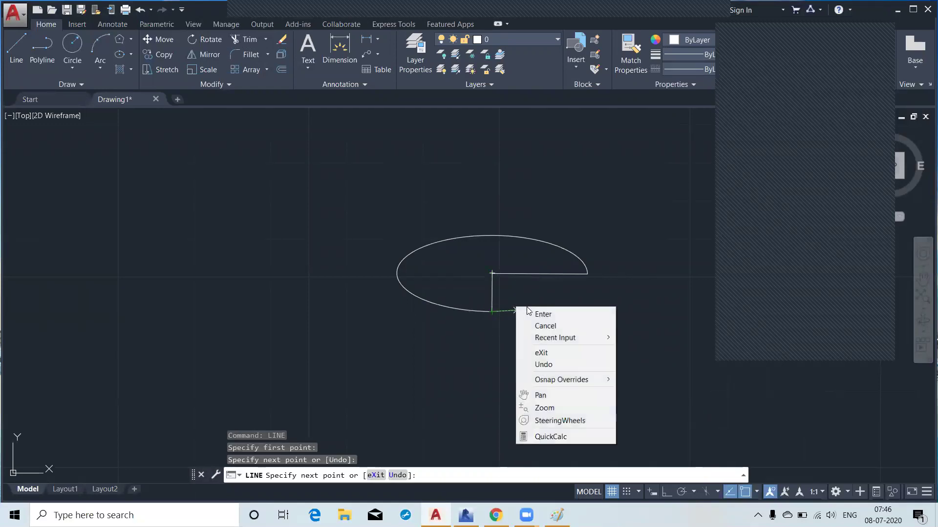
pyautogui.click(533, 314)
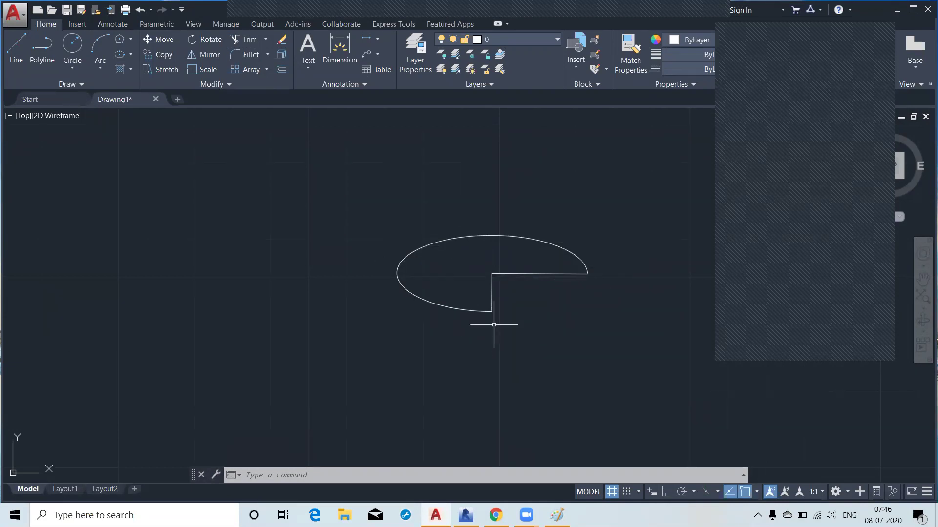
# Erase both lines that join the elliptical arc's center to its endpoints
pyautogui.click(497, 293)
pyautogui.click(554, 307)
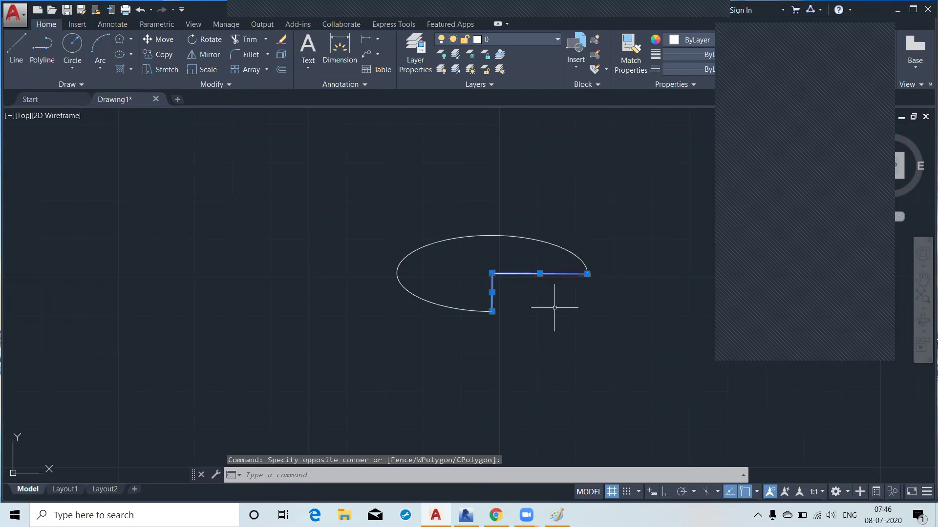
pyautogui.press('Delete')
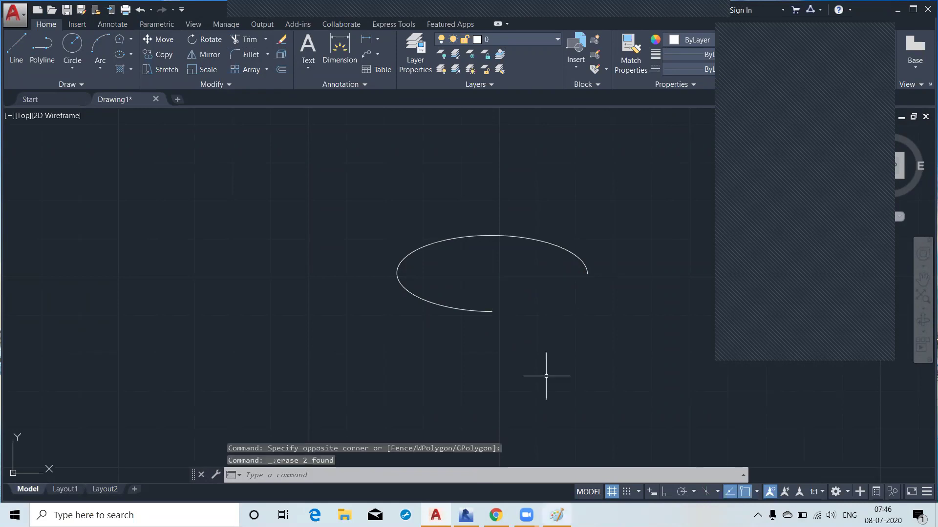
# Switch to Paint and draw an L-shaped elbow outline about 389 px wide with the Line shape, plus a diagonal joining its outer and inner corners
pyautogui.click(557, 515)
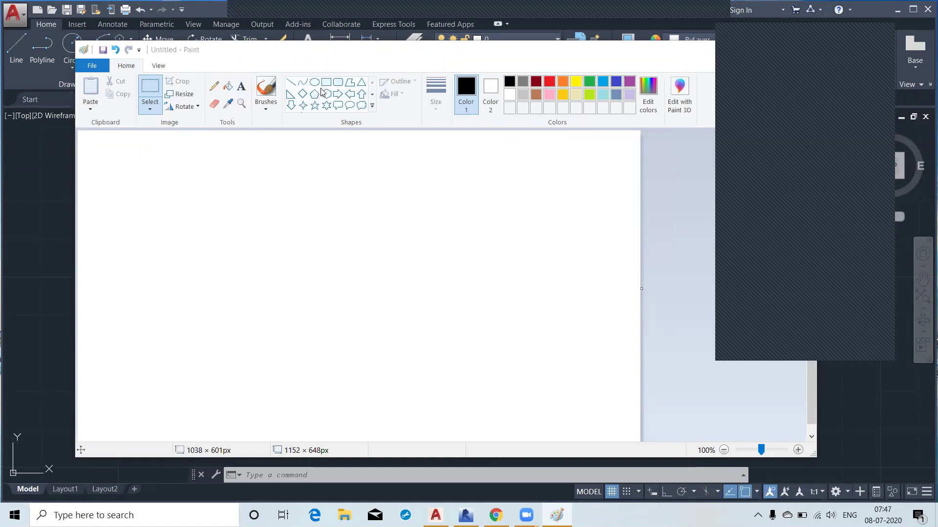
pyautogui.click(290, 84)
pyautogui.moveTo(263, 180); pyautogui.dragTo(252, 270)
pyautogui.click(290, 82)
pyautogui.moveTo(290, 177); pyautogui.dragTo(277, 272)
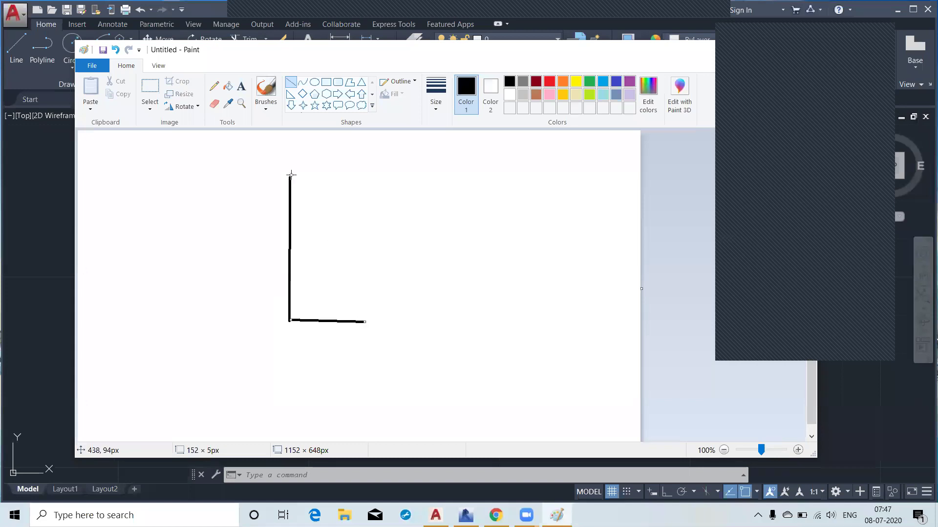
pyautogui.moveTo(291, 175); pyautogui.dragTo(481, 175)
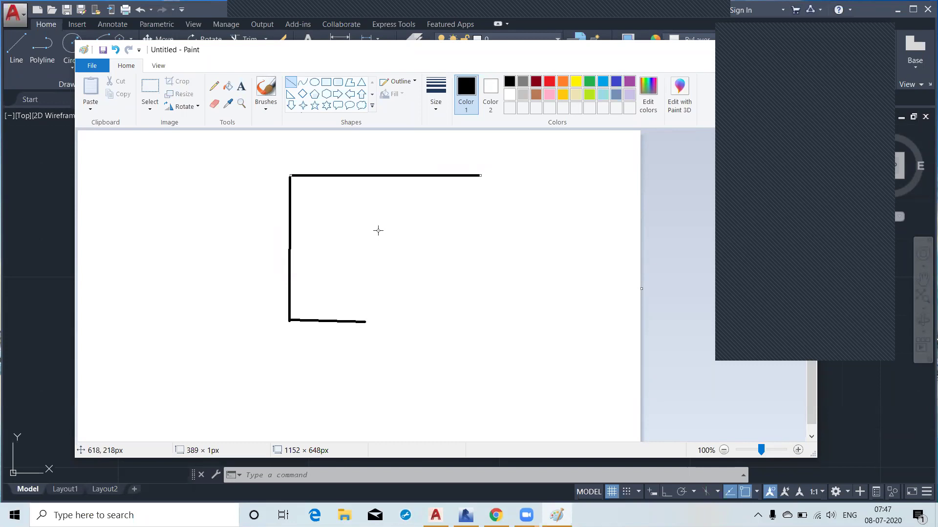
pyautogui.moveTo(375, 234); pyautogui.dragTo(479, 234)
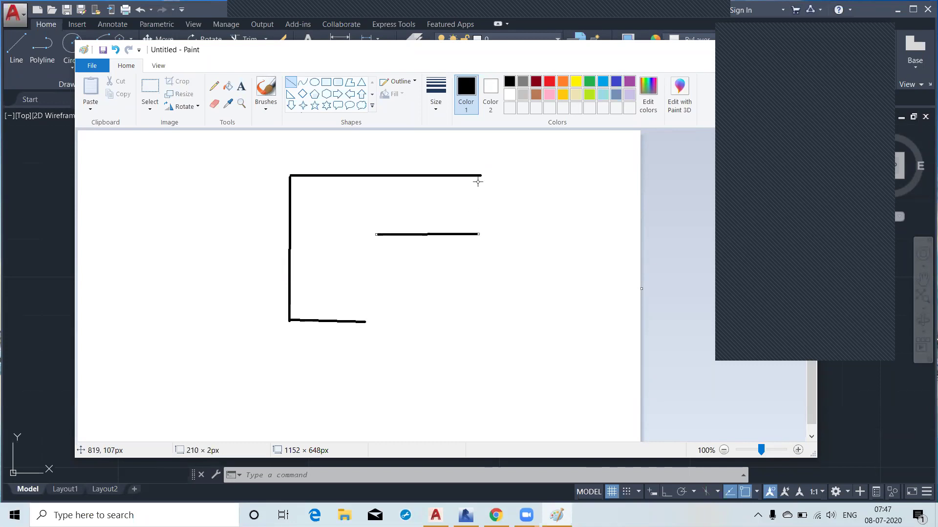
pyautogui.moveTo(479, 176); pyautogui.dragTo(479, 234)
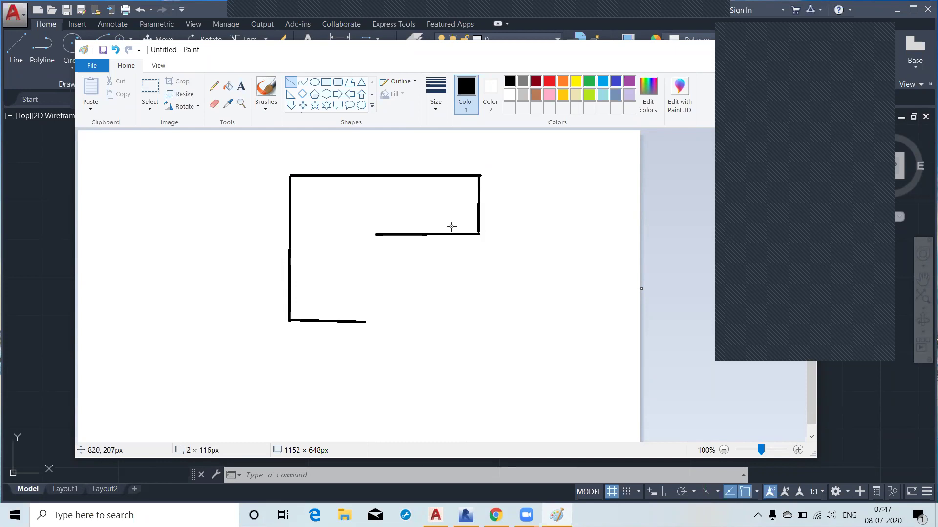
pyautogui.moveTo(378, 235); pyautogui.dragTo(376, 321)
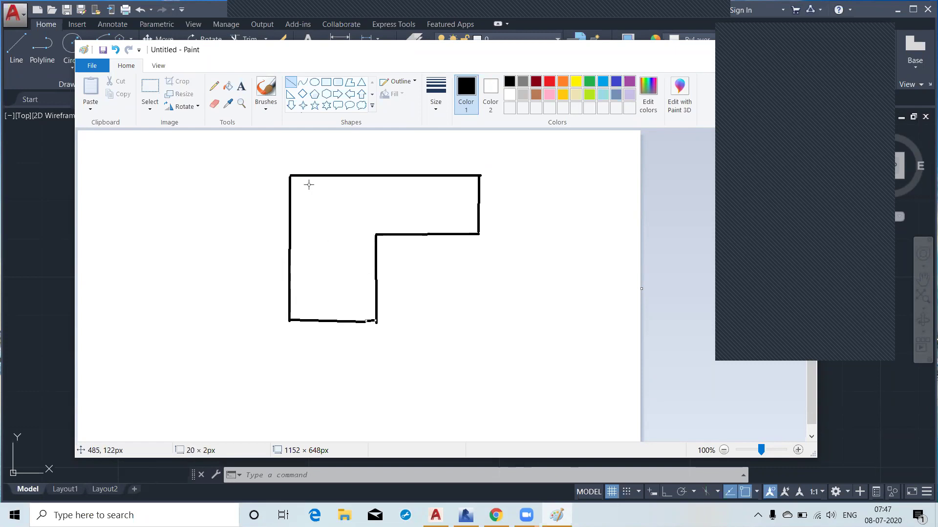
pyautogui.moveTo(291, 177); pyautogui.dragTo(375, 236)
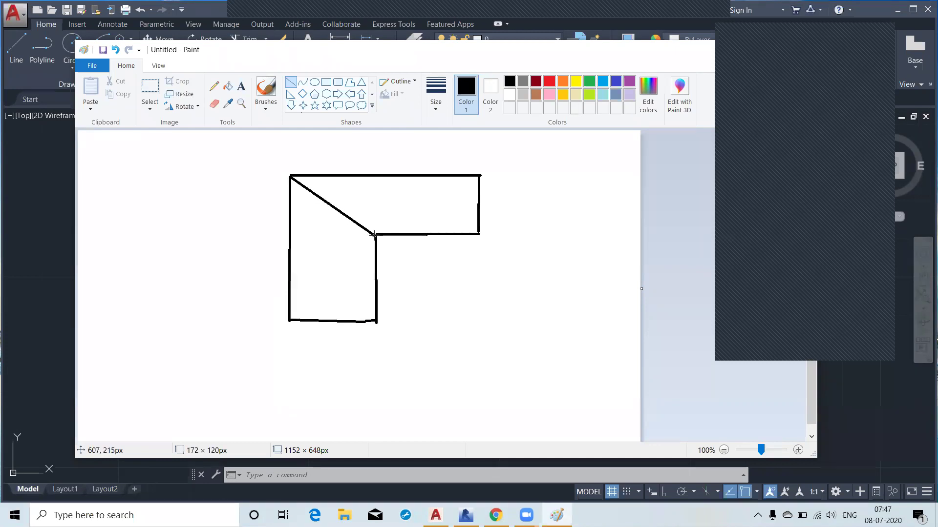
pyautogui.click(316, 83)
pyautogui.moveTo(478, 173)
pyautogui.mouseDown()
pyautogui.moveTo(489, 230)
pyautogui.moveTo(501, 234)
pyautogui.mouseUp()
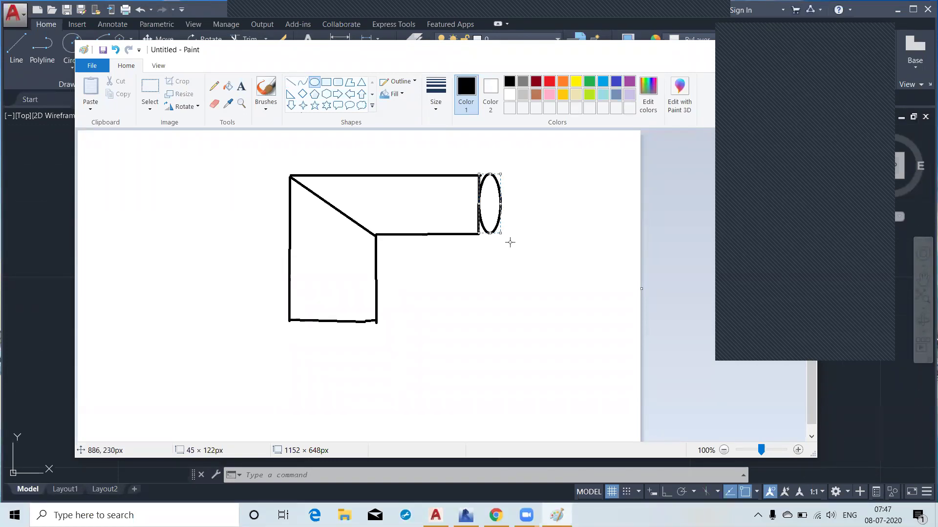
pyautogui.hotkey('ctrl', 'z')
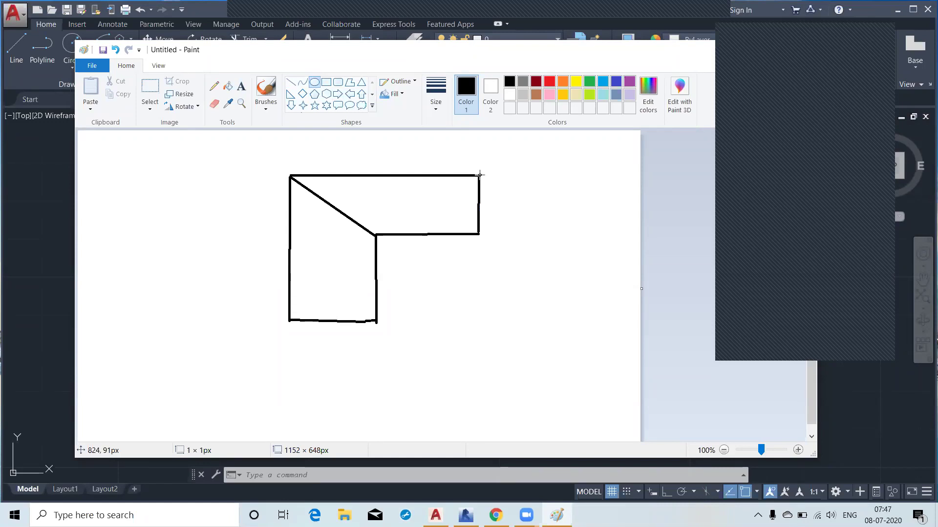
pyautogui.moveTo(479, 175); pyautogui.dragTo(480, 233)
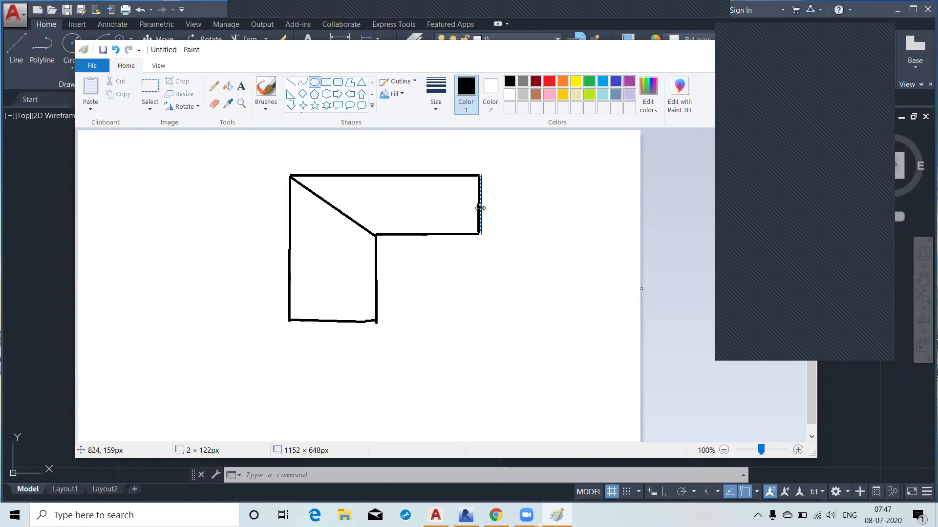
pyautogui.click(500, 219)
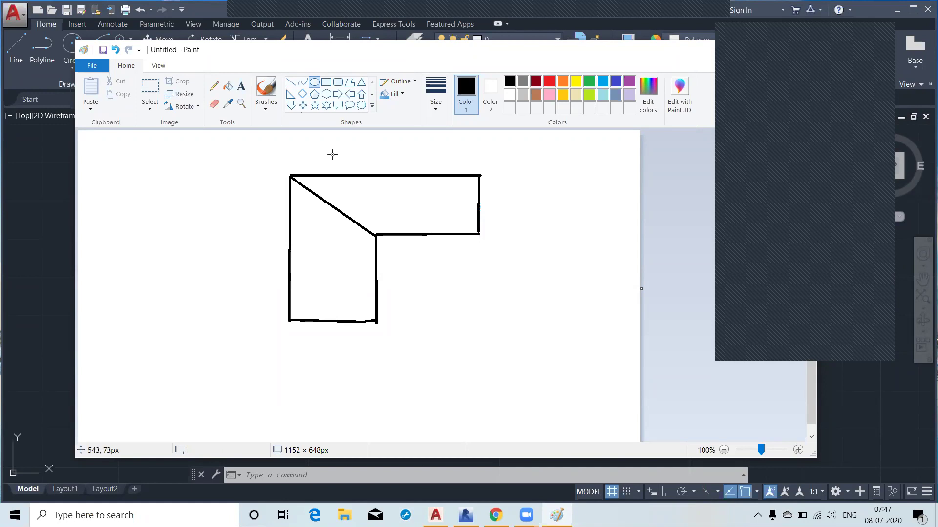
pyautogui.moveTo(462, 298); pyautogui.dragTo(524, 321)
pyautogui.hotkey('ctrl', 'z')
# Draw a narrow upright ellipse centered on the elbow's right end line and a flat ellipse over its lower end line
pyautogui.moveTo(476, 174); pyautogui.dragTo(503, 238)
pyautogui.moveTo(494, 202); pyautogui.dragTo(481, 201)
pyautogui.click(523, 210)
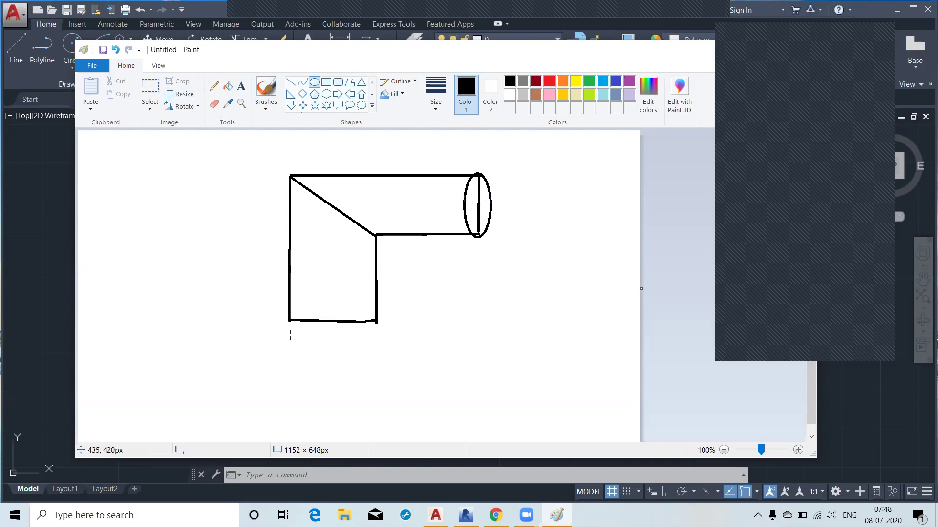
pyautogui.moveTo(288, 339); pyautogui.dragTo(334, 326)
pyautogui.click(409, 315)
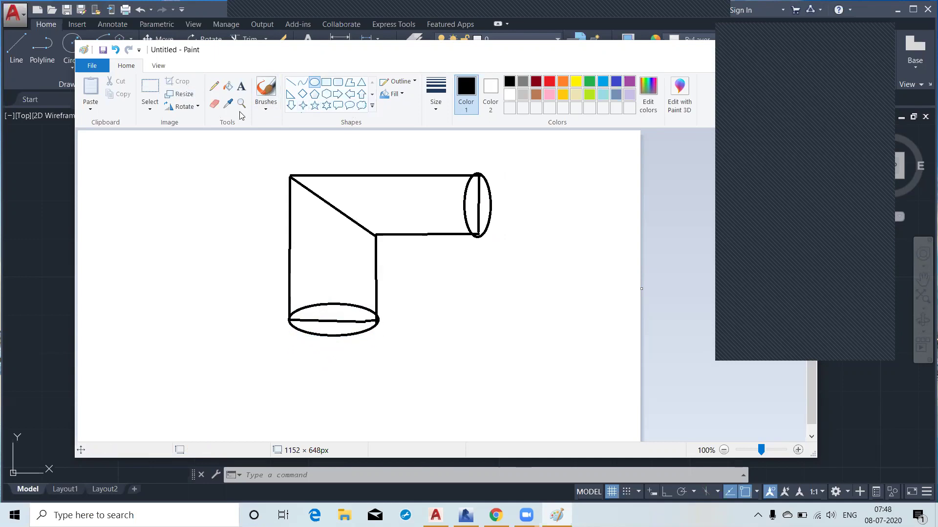
# Erase the straight end lines inside both ellipses and the upper half of the lower ellipse
pyautogui.click(214, 104)
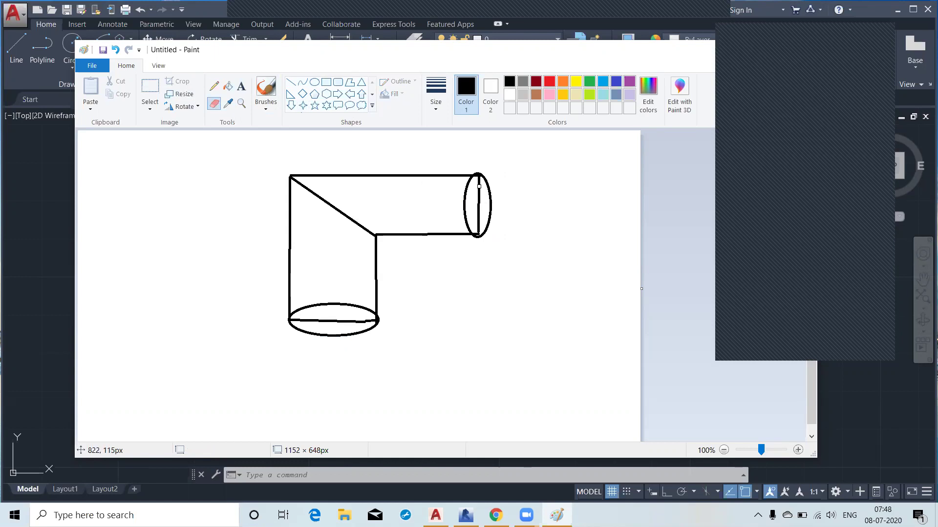
pyautogui.moveTo(477, 186); pyautogui.dragTo(479, 228)
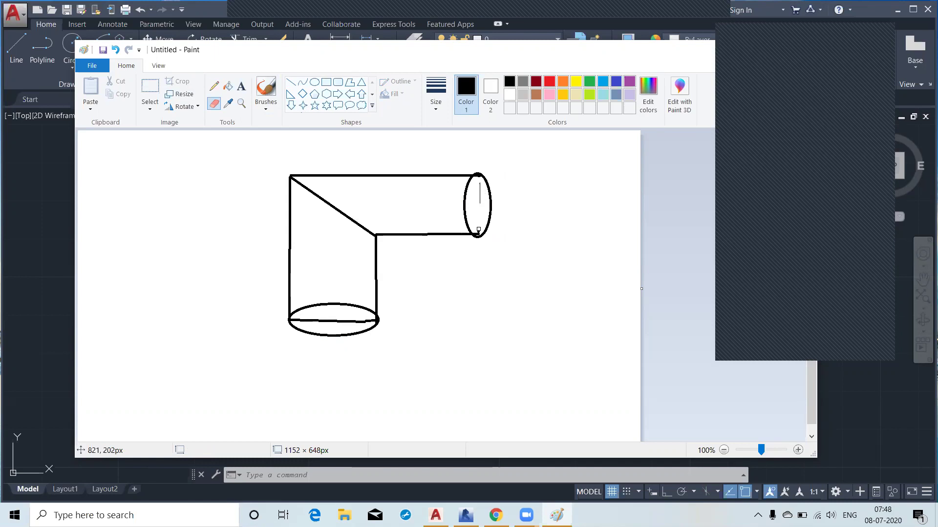
pyautogui.moveTo(363, 320)
pyautogui.mouseDown()
pyautogui.moveTo(287, 318)
pyautogui.moveTo(350, 304)
pyautogui.moveTo(372, 309)
pyautogui.moveTo(343, 301)
pyautogui.moveTo(296, 311)
pyautogui.mouseUp()
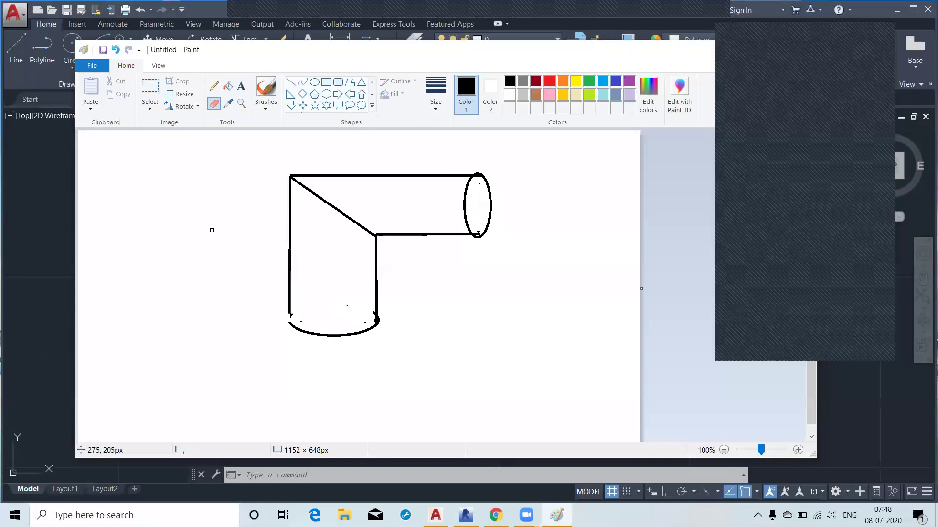
# Draw center lines from the lower ellipse up to the elbow's diagonal and from there across to the right ellipse
pyautogui.click(290, 82)
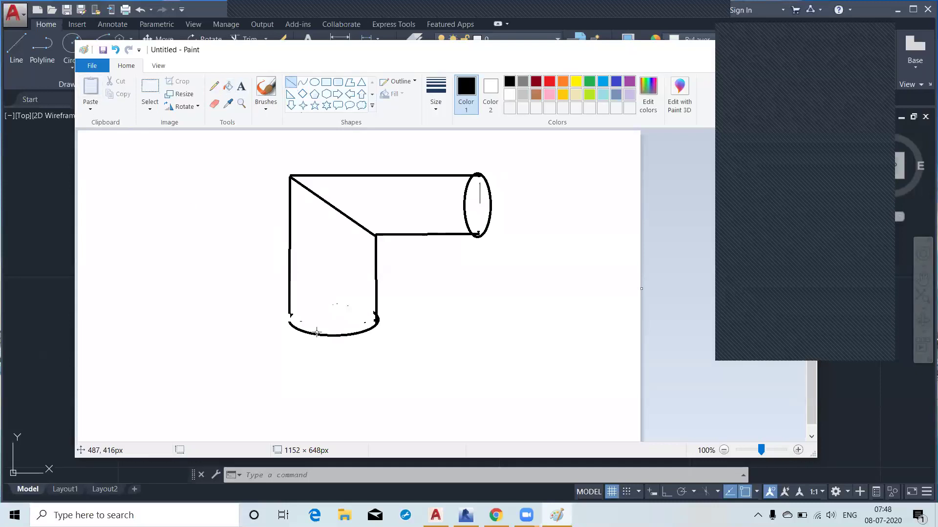
pyautogui.moveTo(332, 336)
pyautogui.mouseDown()
pyautogui.moveTo(329, 206)
pyautogui.moveTo(463, 202)
pyautogui.mouseUp()
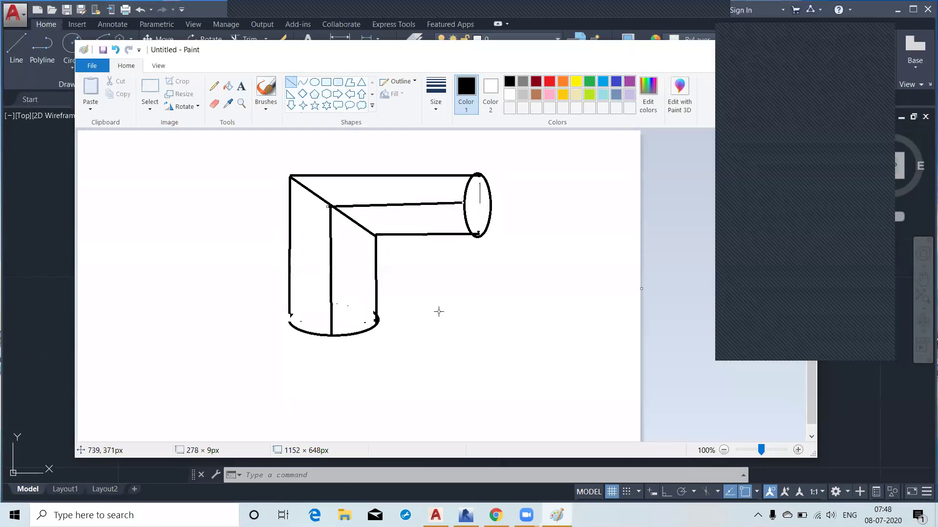
# Add text labels 85 beside the elbow's outer vertical edge, 85 above its upper edge and 50 beside the right ellipse
pyautogui.click(241, 86)
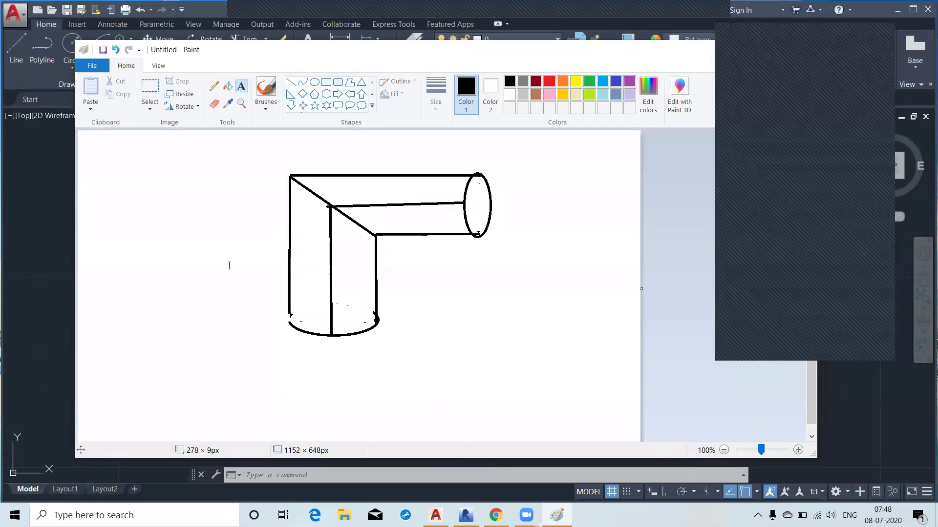
pyautogui.click(256, 230)
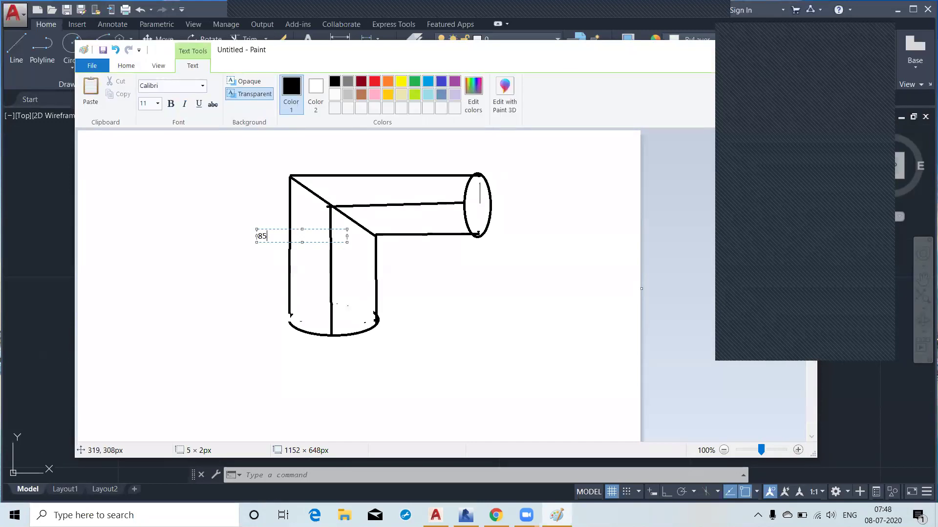
pyautogui.click(376, 165)
pyautogui.click(377, 166)
pyautogui.click(504, 207)
pyautogui.click(504, 208)
pyautogui.write('50')
pyautogui.click(527, 259)
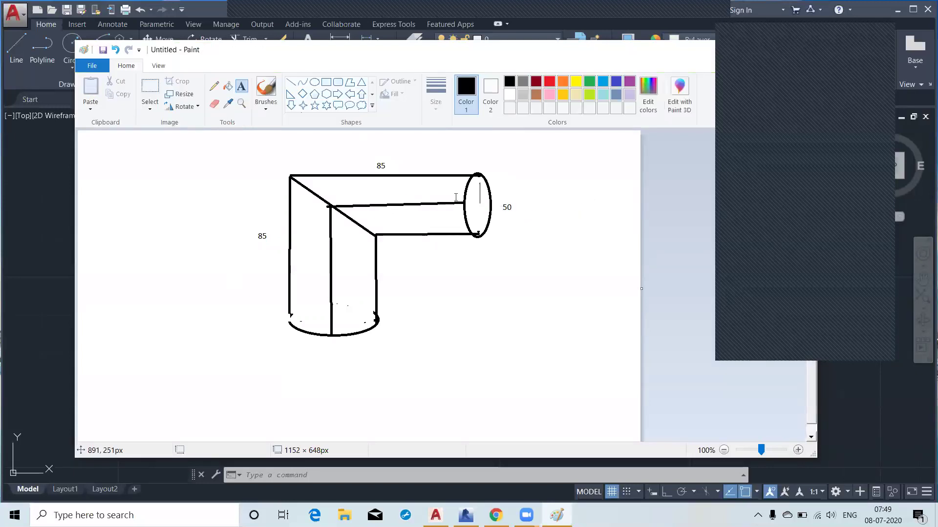
# Pencil dimension lines beside the right ellipse and under the inner horizontal edge, and label both inner edges 35
pyautogui.click(214, 86)
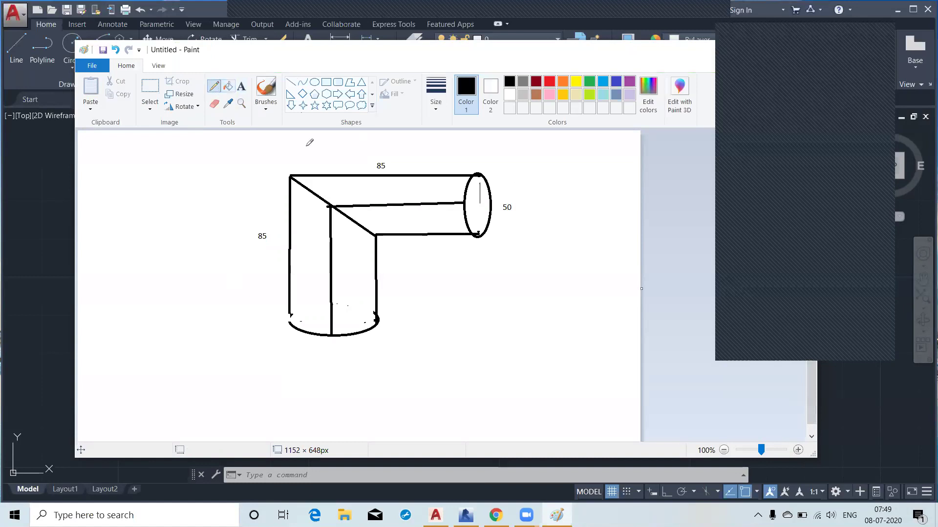
pyautogui.moveTo(510, 170); pyautogui.dragTo(512, 244)
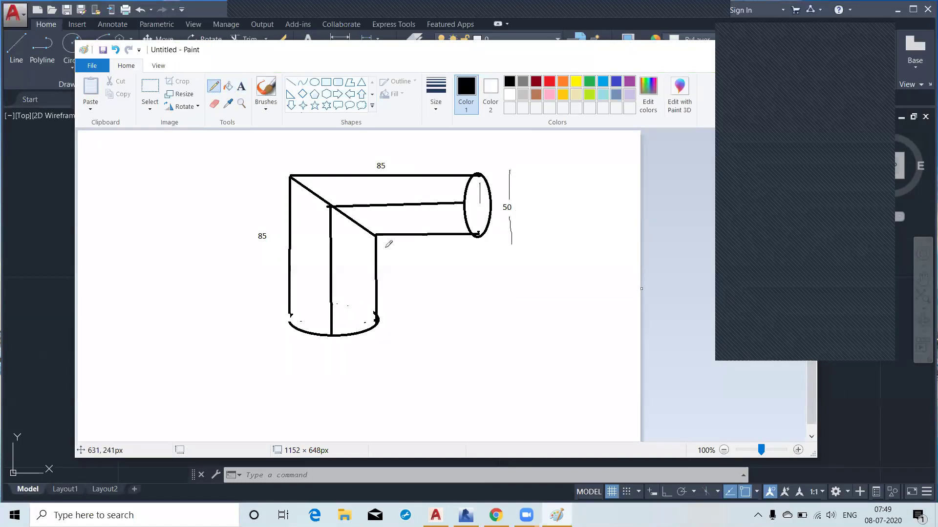
pyautogui.moveTo(380, 243); pyautogui.dragTo(477, 243)
pyautogui.click(242, 87)
pyautogui.click(413, 258)
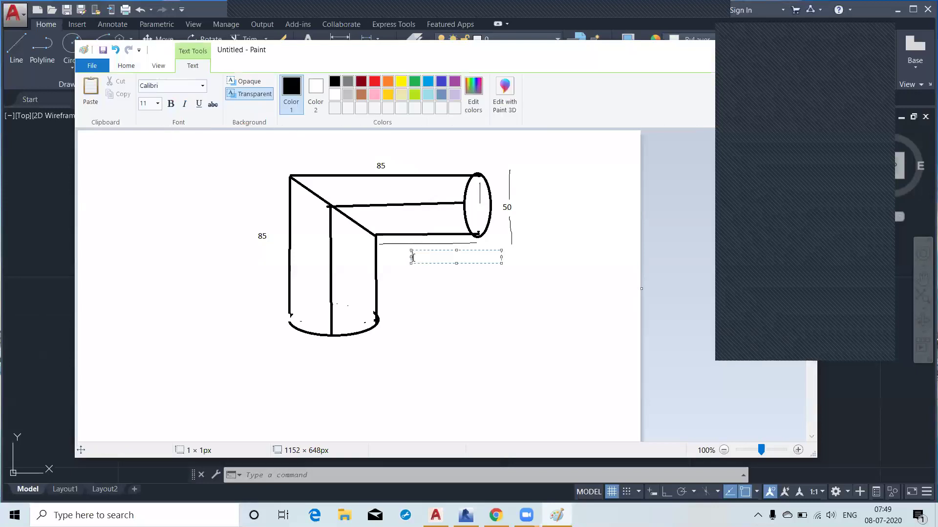
pyautogui.write('35')
pyautogui.click(429, 308)
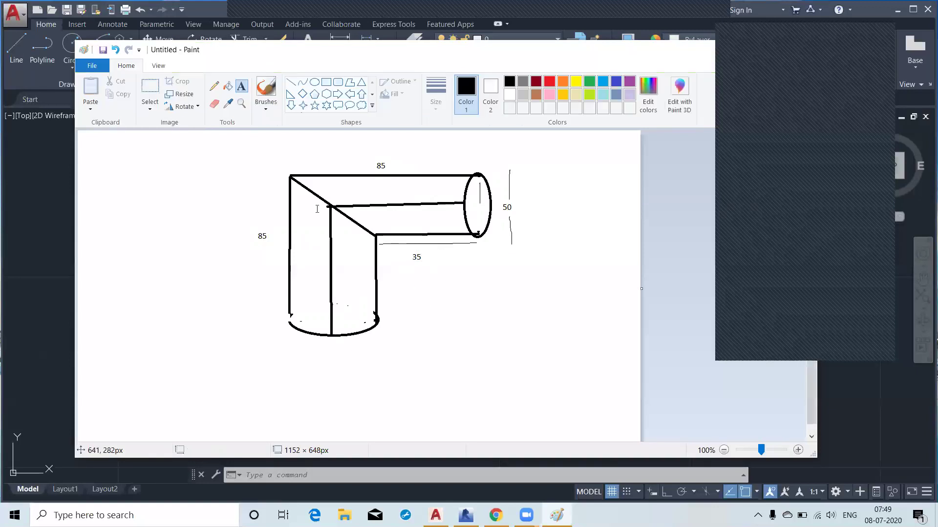
pyautogui.click(384, 293)
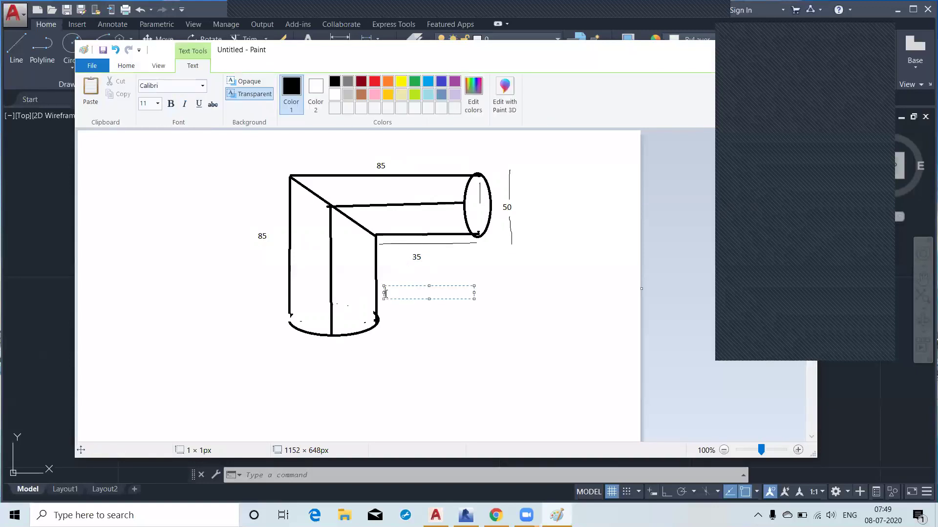
pyautogui.write('35')
pyautogui.click(418, 345)
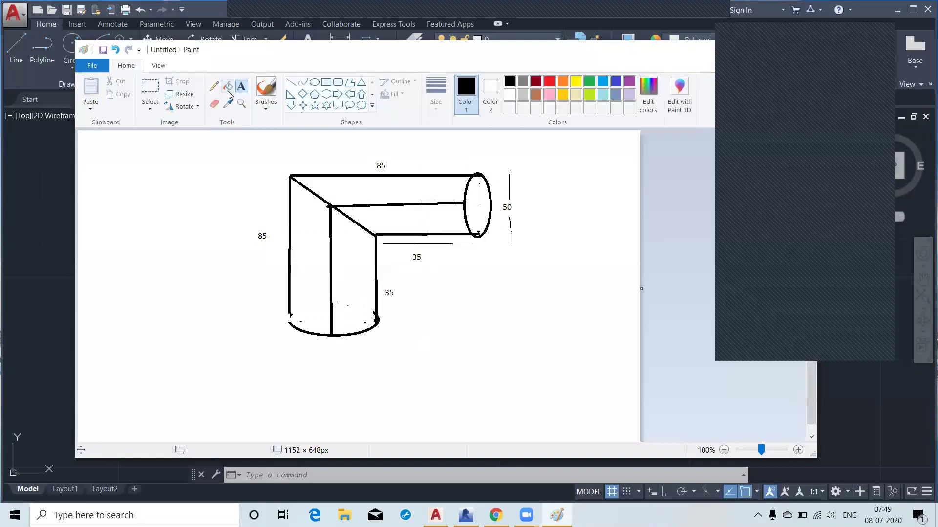
# Pencil two short vertical extension lines below the right ellipse and put the text 20 between them
pyautogui.click(214, 86)
pyautogui.moveTo(463, 247); pyautogui.dragTo(462, 280)
pyautogui.moveTo(492, 243); pyautogui.dragTo(493, 280)
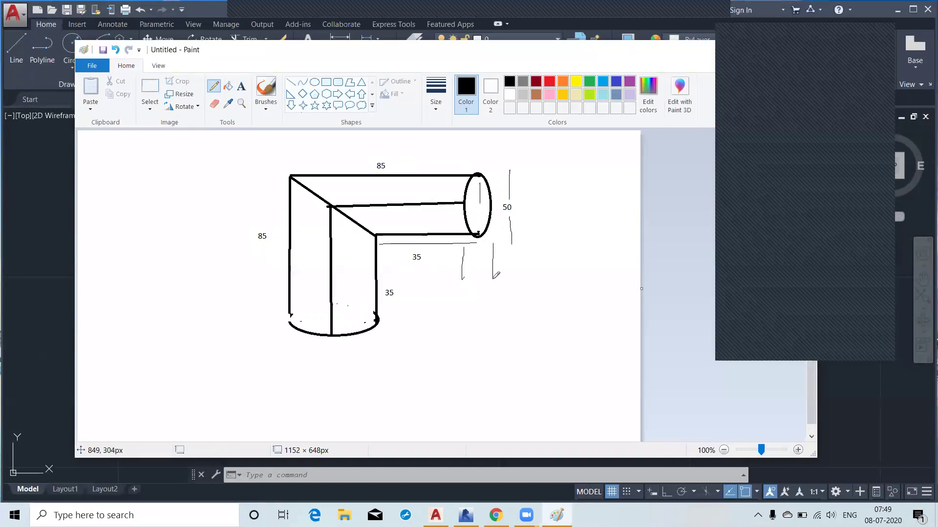
pyautogui.click(241, 87)
pyautogui.click(470, 264)
pyautogui.write('20')
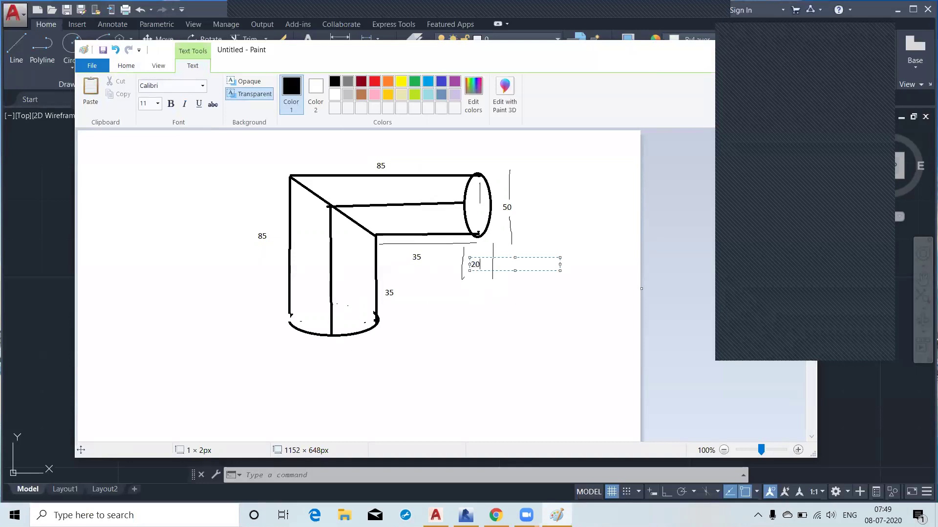
pyautogui.click(471, 310)
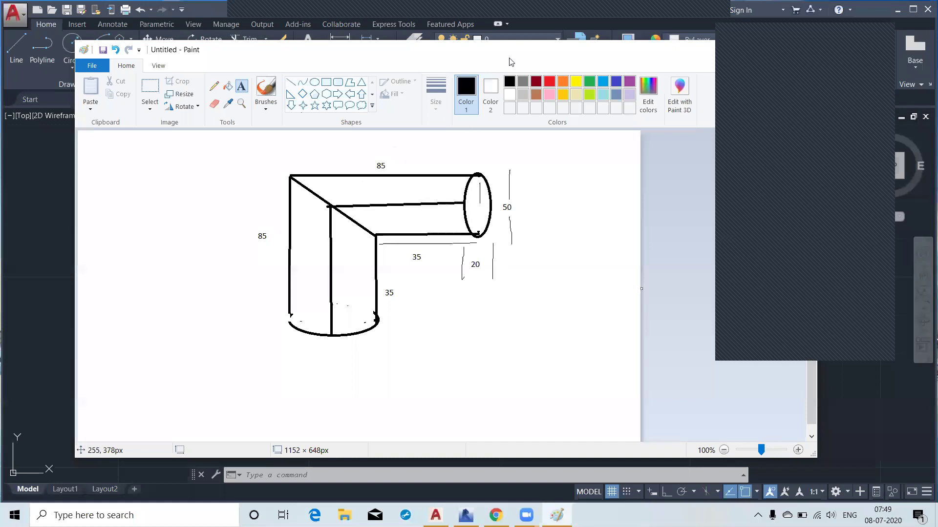
# Minimize Paint and return to the AutoCAD drawing
pyautogui.click(710, 49)
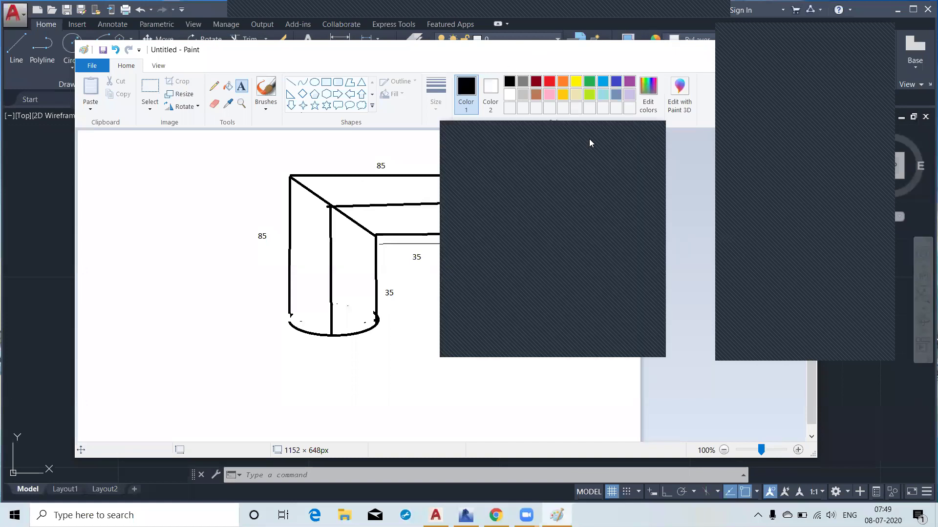
pyautogui.press('Escape')
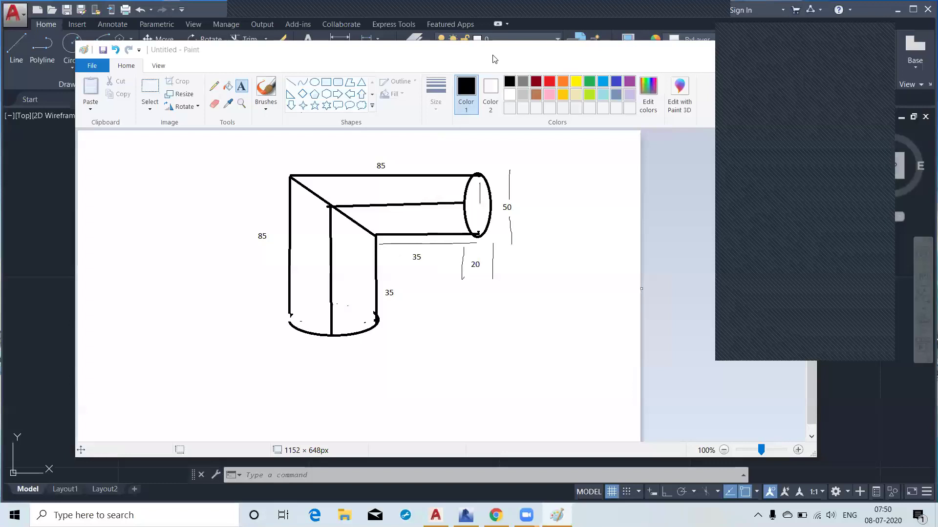
pyautogui.moveTo(494, 56); pyautogui.dragTo(398, 112)
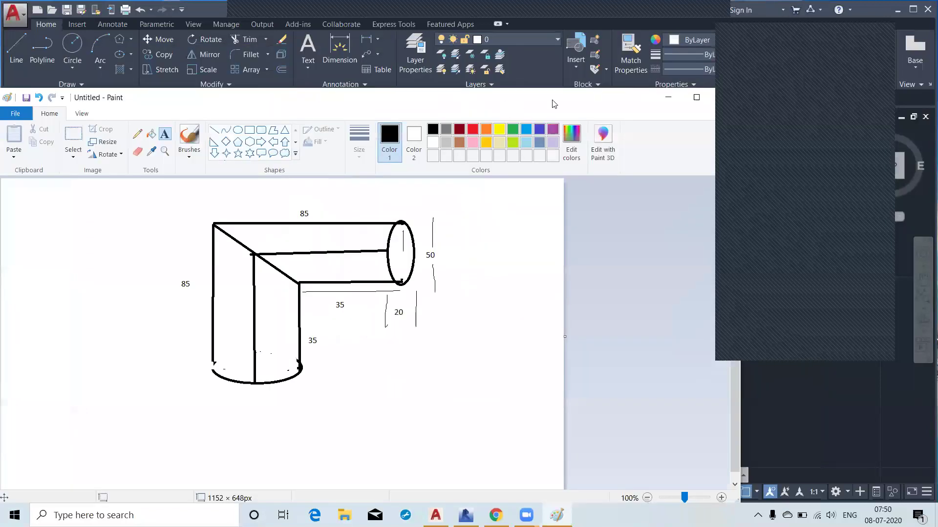
pyautogui.click(668, 97)
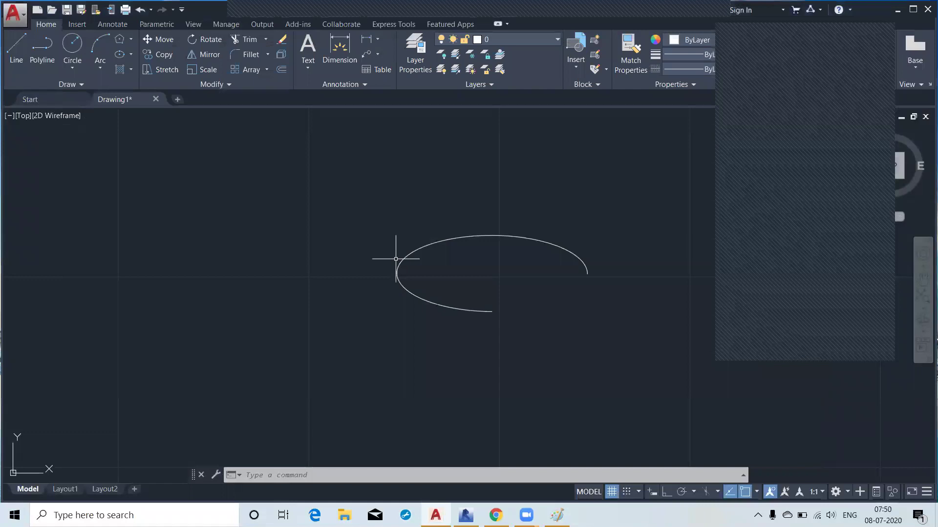
# Draw a rectangle beside the elliptical arc using the Rotation option with a 45° angle, picking its opposite corner freehand
pyautogui.click(144, 55)
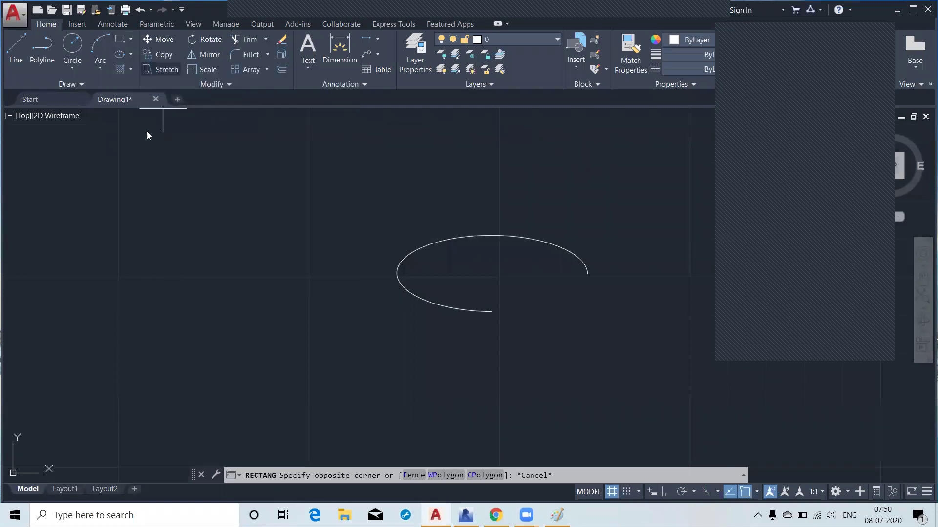
pyautogui.moveTo(184, 206); pyautogui.dragTo(331, 196, button='middle')
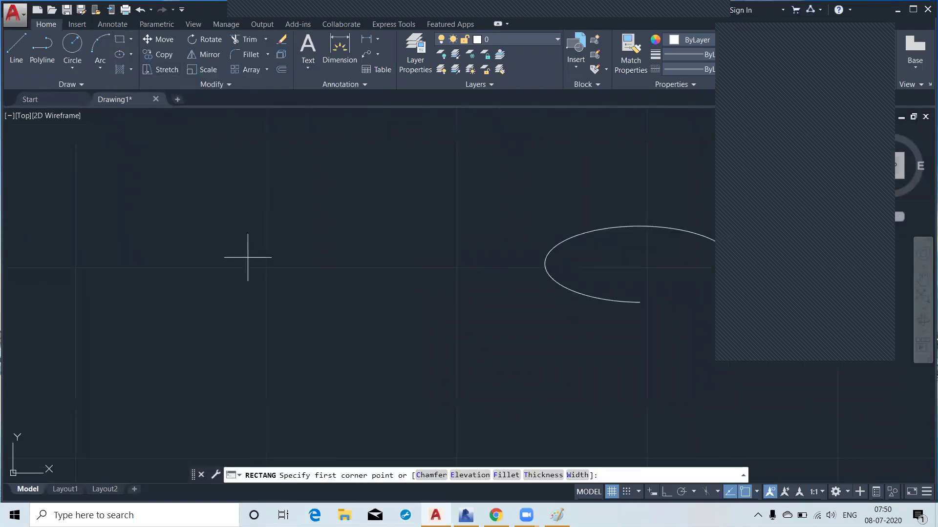
pyautogui.click(226, 282)
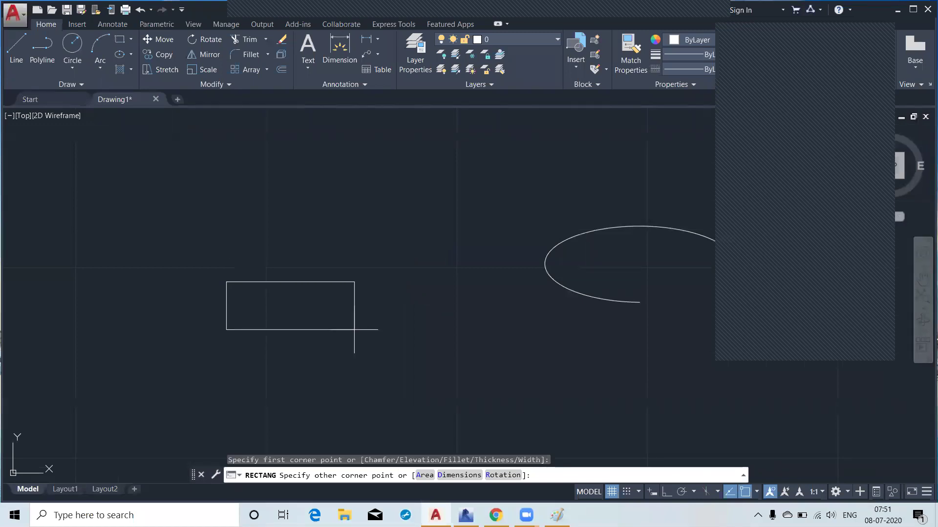
pyautogui.write('R')
pyautogui.press('Return')
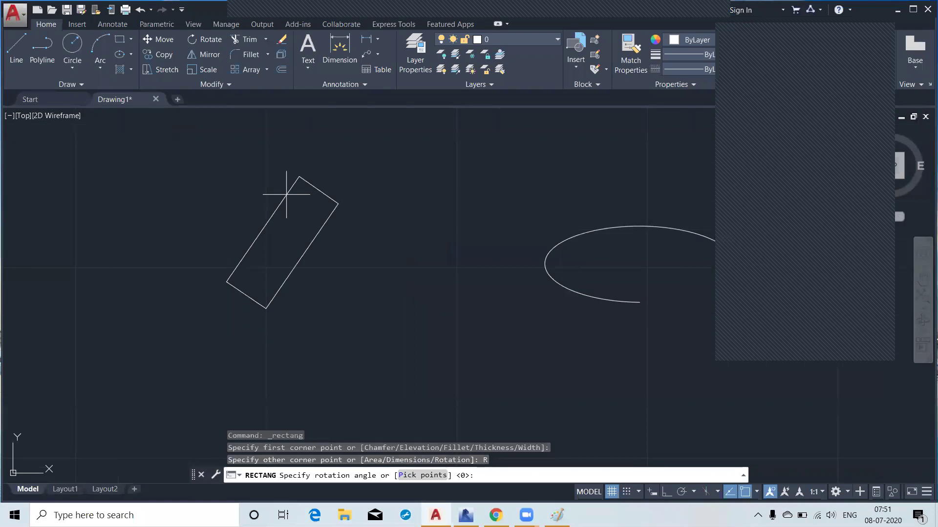
pyautogui.write('45')
pyautogui.press('Return')
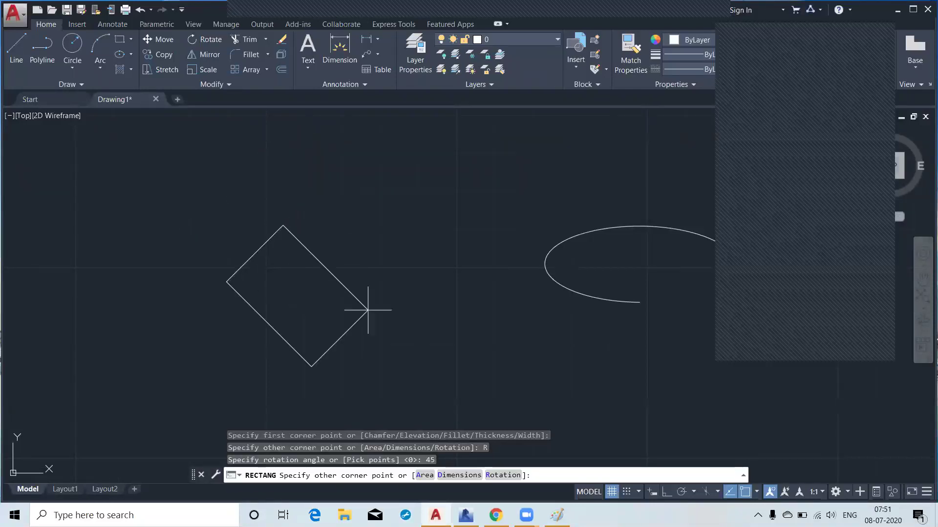
pyautogui.moveTo(313, 121); pyautogui.dragTo(362, 210, button='middle')
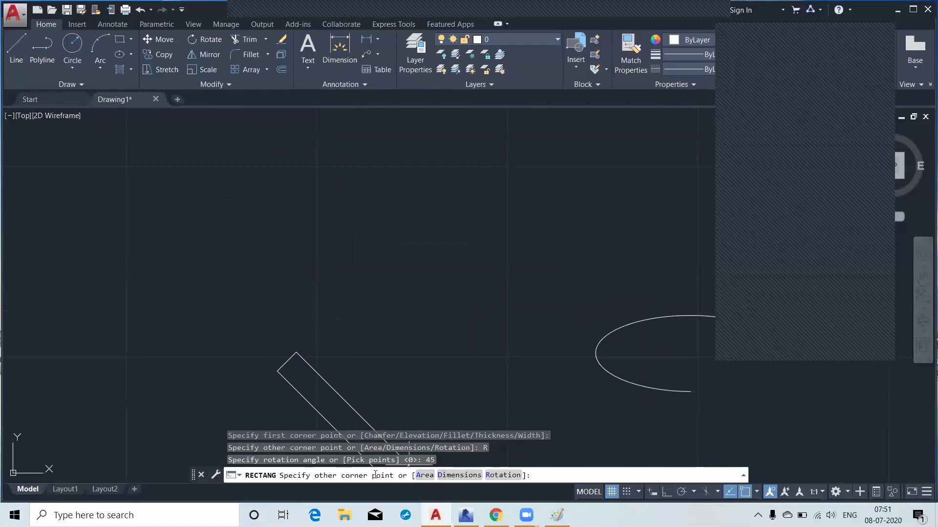
pyautogui.click(331, 145)
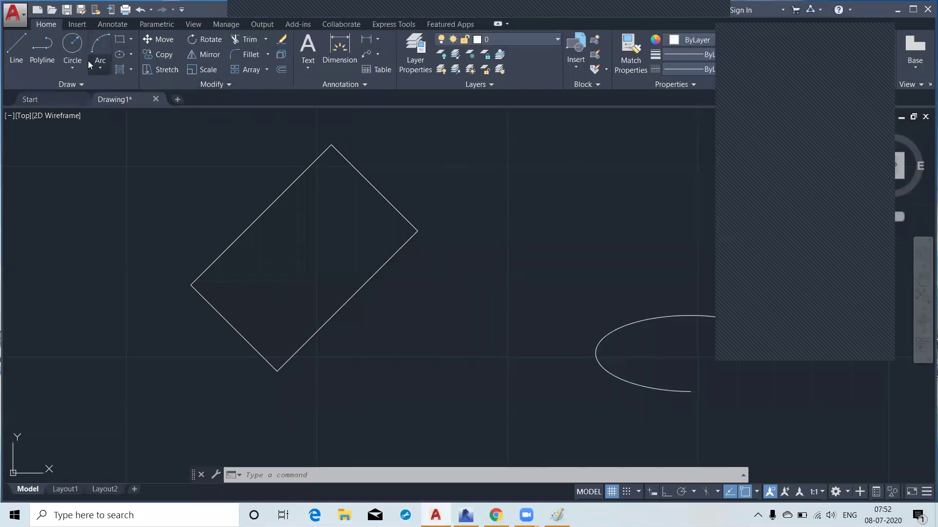
# Draw a diagonally tilted ellipse above the elliptical arc with the Axis, End method, picking both axis endpoints and the other axis distance freehand
pyautogui.click(130, 56)
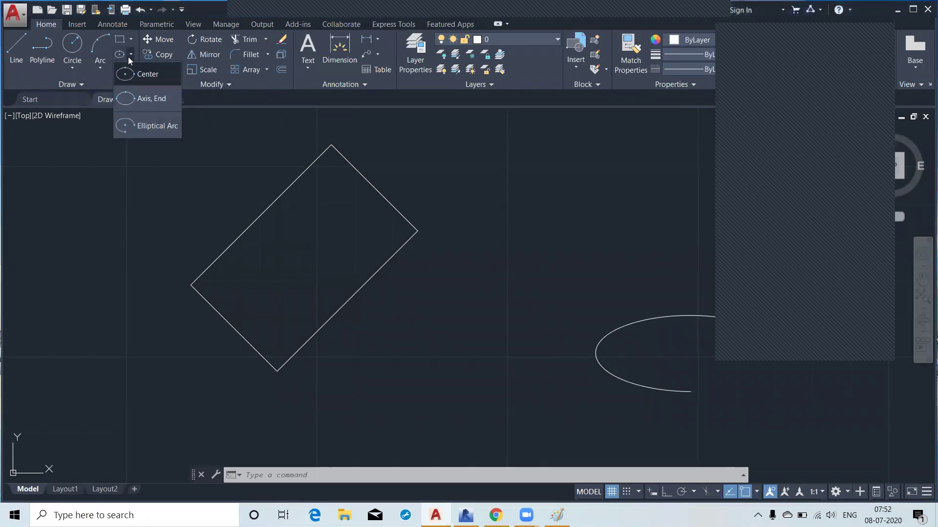
pyautogui.click(143, 99)
pyautogui.scroll(-2, 383, 342)
pyautogui.moveTo(383, 342); pyautogui.dragTo(231, 437, button='middle')
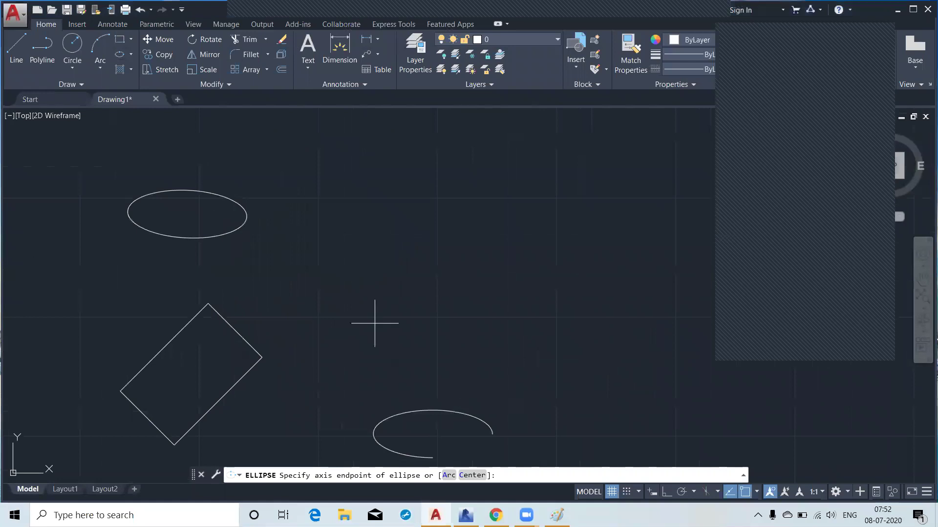
pyautogui.click(388, 313)
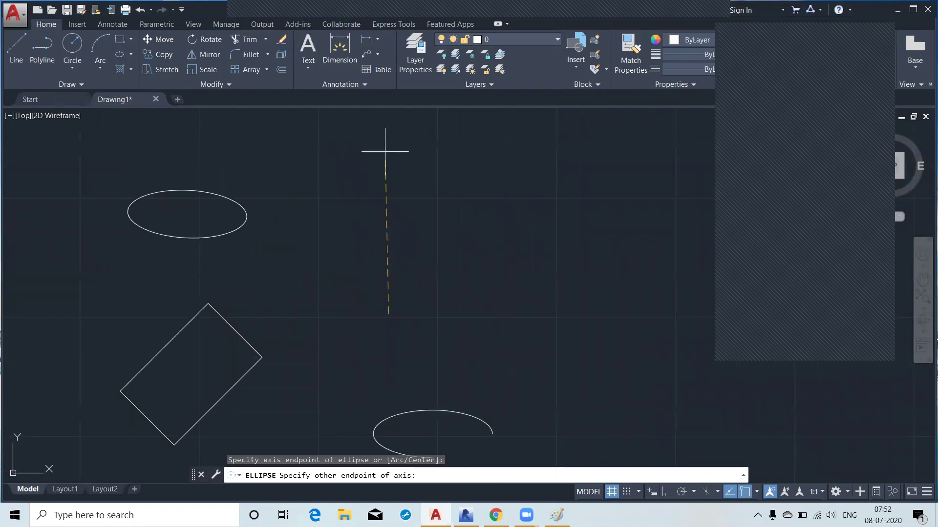
pyautogui.click(575, 186)
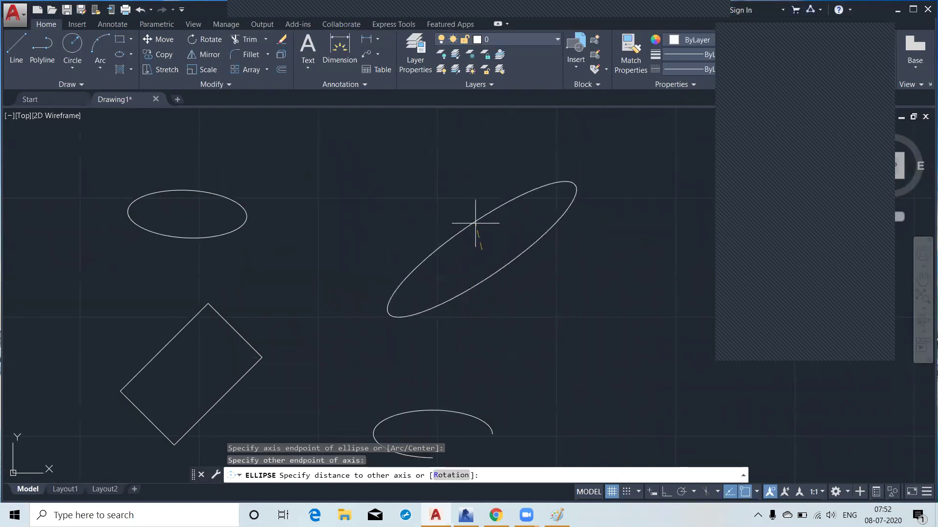
pyautogui.click(454, 210)
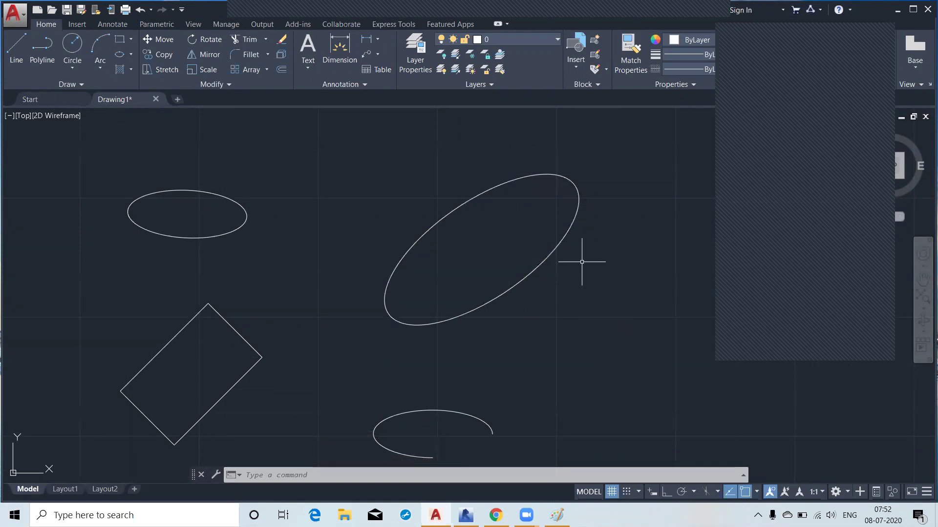
pyautogui.click(129, 55)
pyautogui.moveTo(379, 242); pyautogui.dragTo(104, 265, button='middle')
pyautogui.click(398, 337)
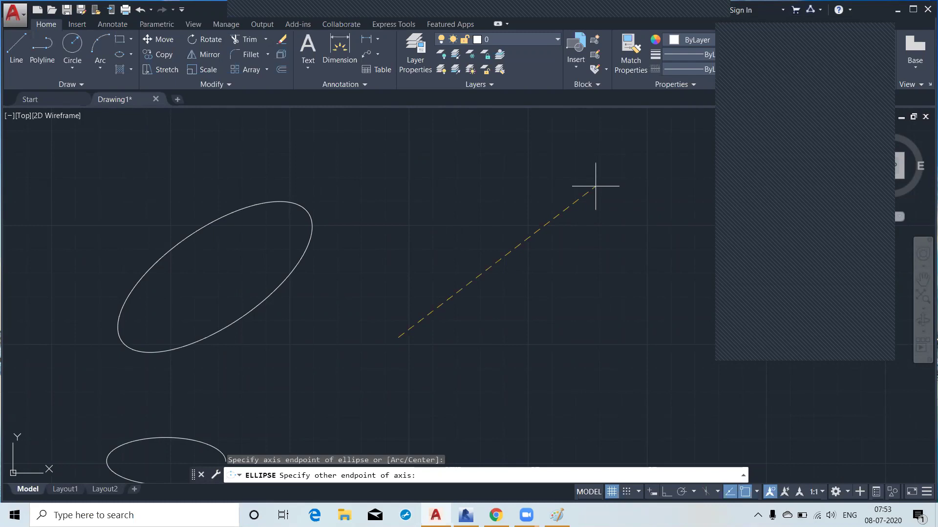
pyautogui.press('Escape')
pyautogui.press('Escape')
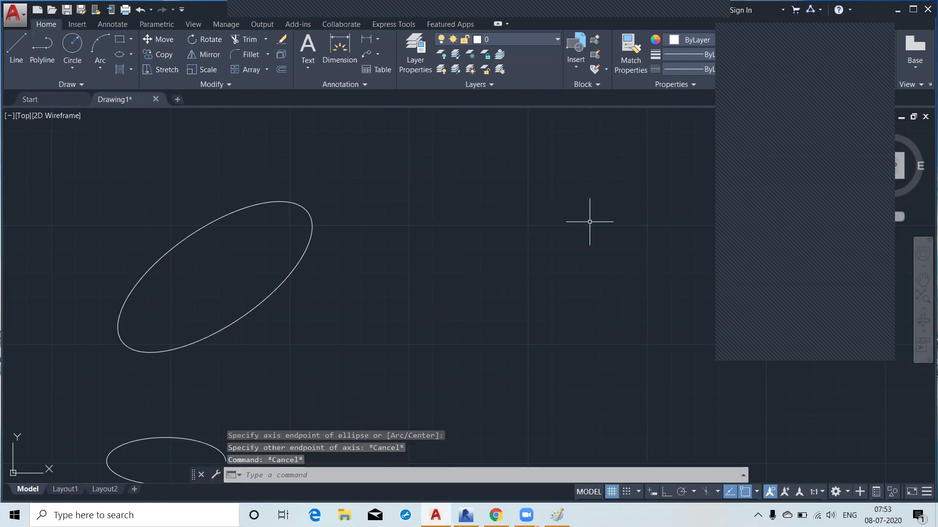
pyautogui.scroll(-4, 508, 184)
pyautogui.moveTo(513, 218); pyautogui.dragTo(609, 236, button='middle')
pyautogui.scroll(-2, 609, 236)
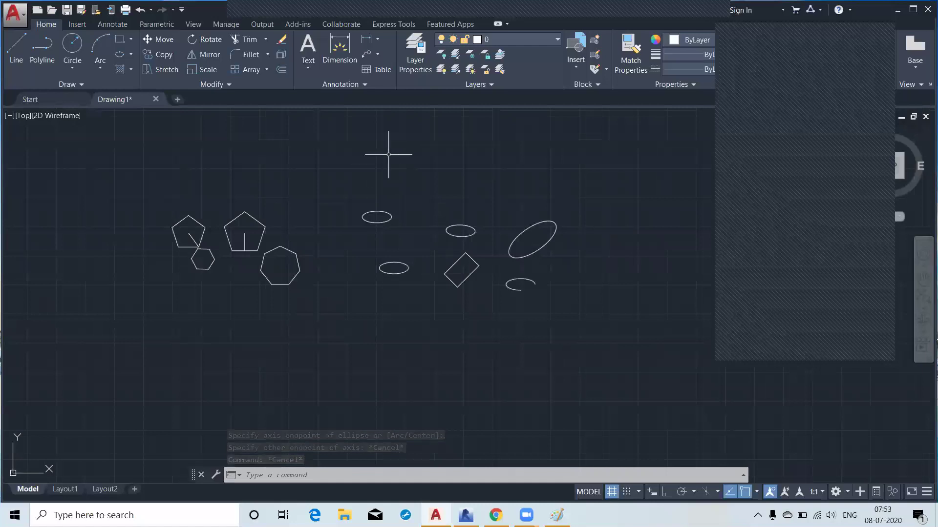